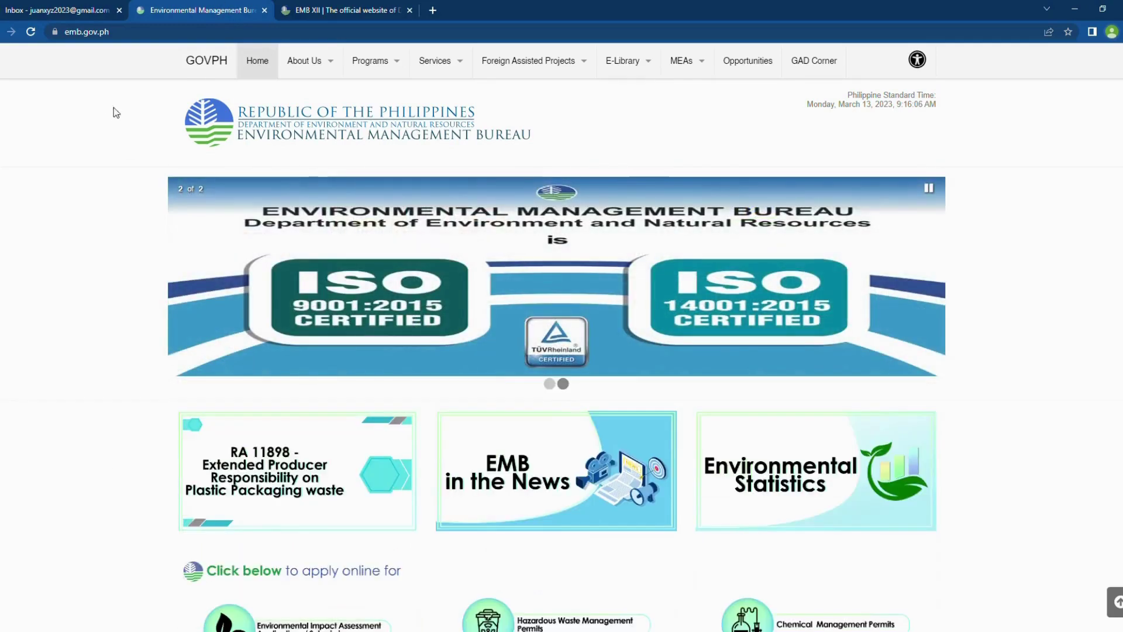
Step: Go to the EMB website's Online Services page through the Services menu
{"action": "left_click", "coordinate": [130, 35]}
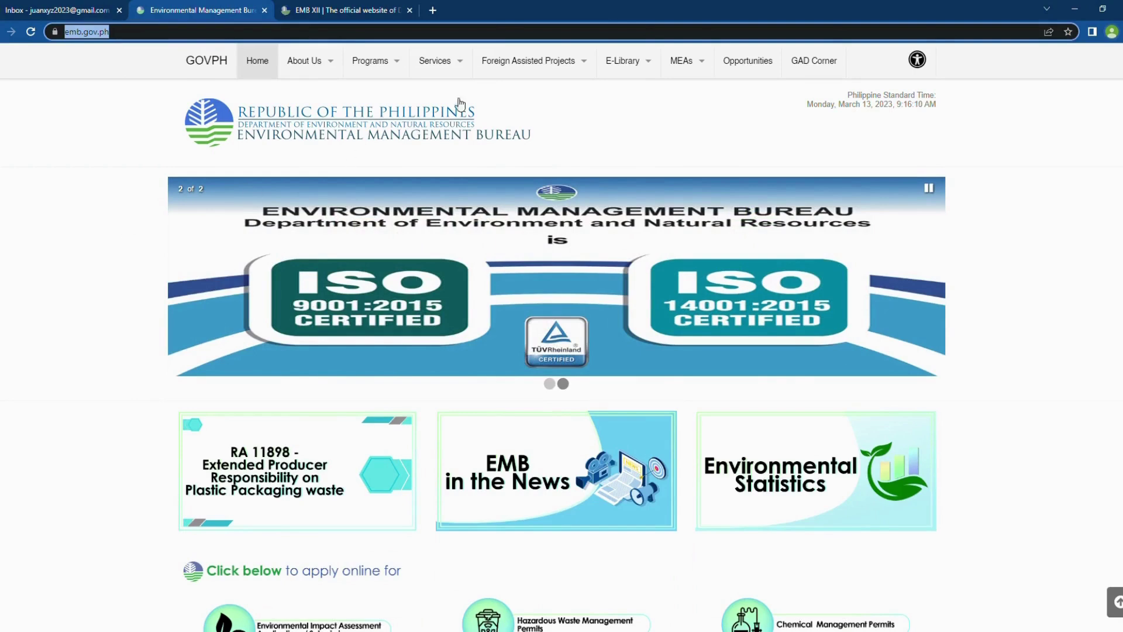
{"action": "mouse_move", "coordinate": [460, 69]}
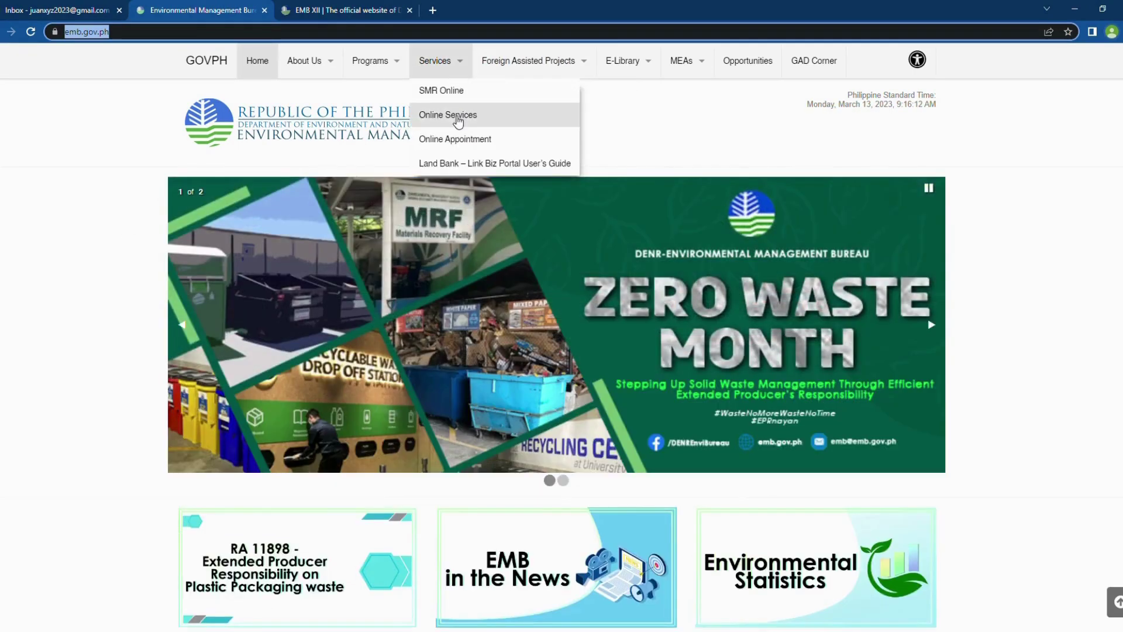
{"action": "left_click", "coordinate": [458, 121]}
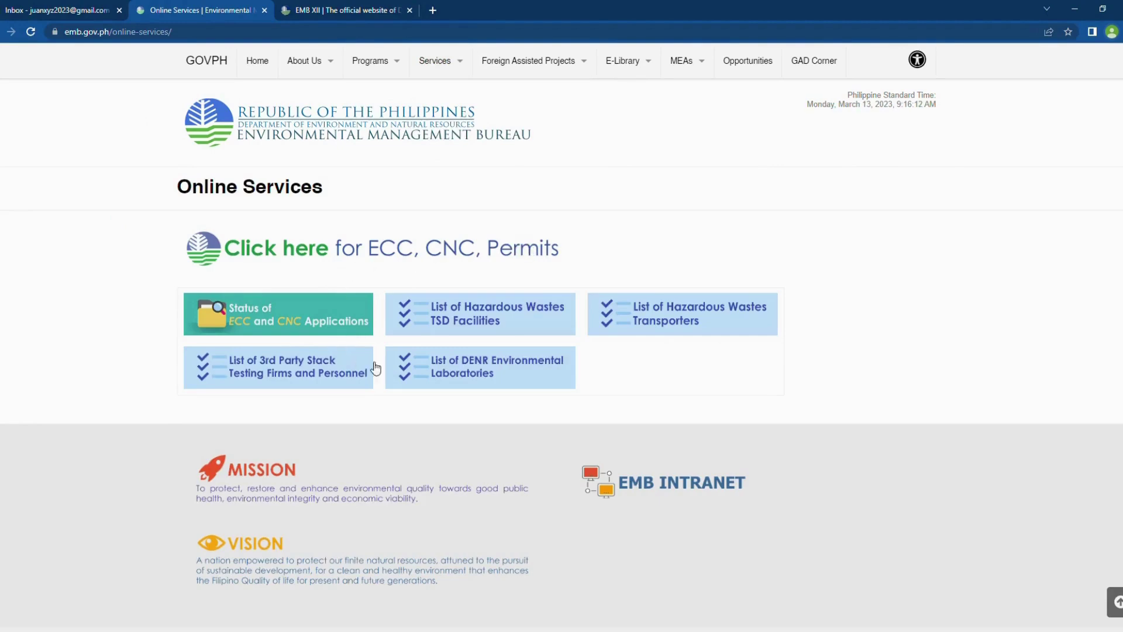
Step: On the EMB XII tab, open Online Services and browse the ECC, CNC, HMS and PTO tiles
{"action": "left_click", "coordinate": [342, 12]}
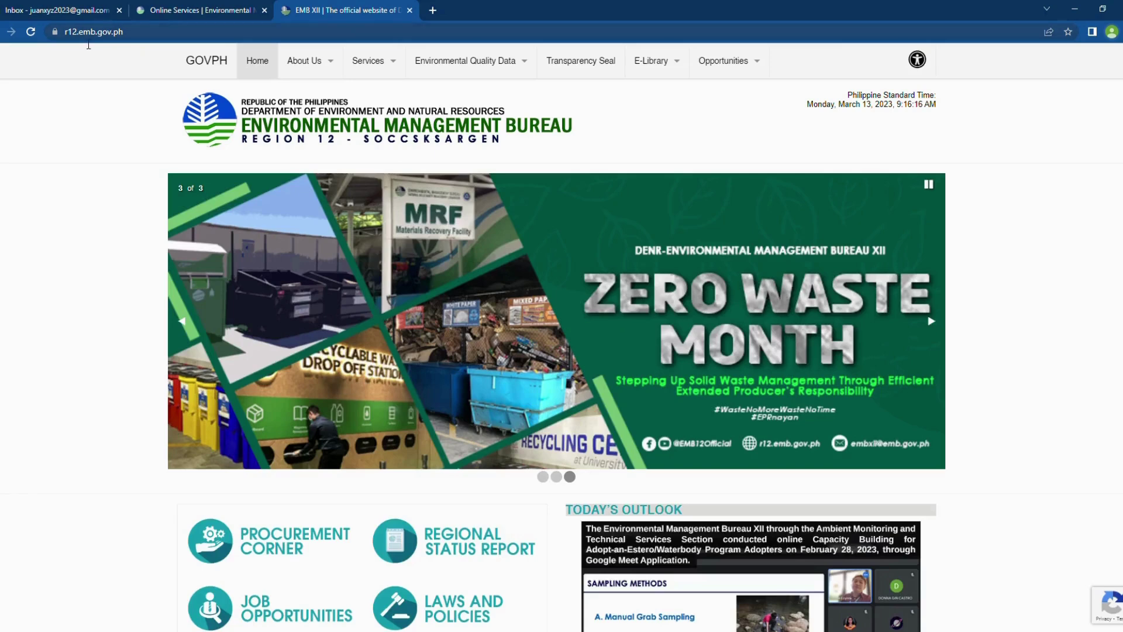
{"action": "left_click", "coordinate": [137, 38]}
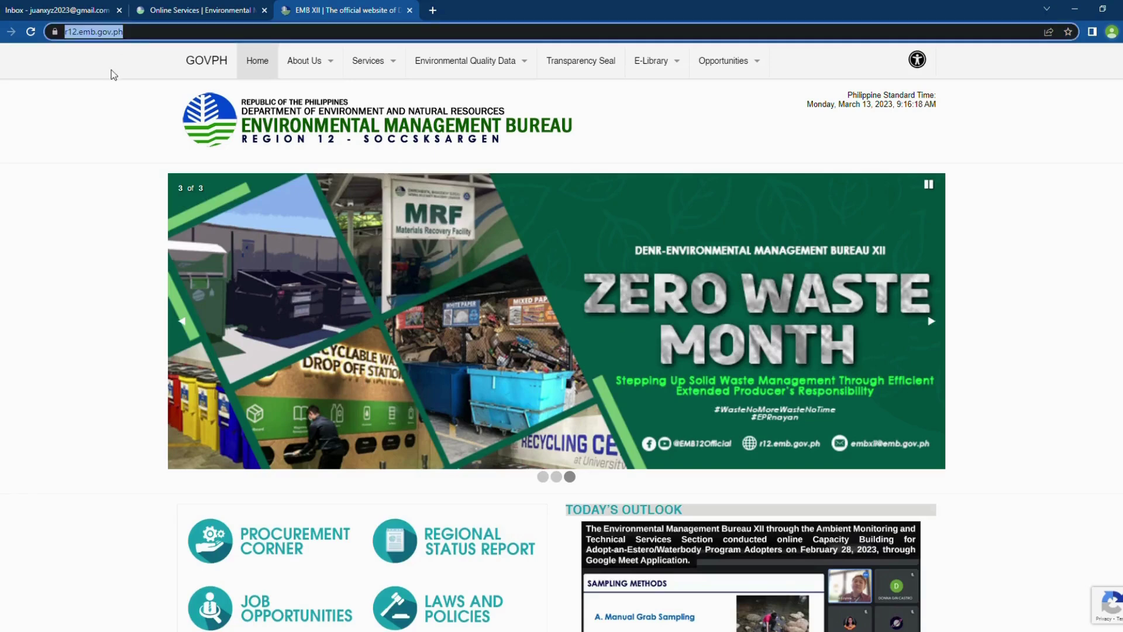
{"action": "mouse_move", "coordinate": [368, 60]}
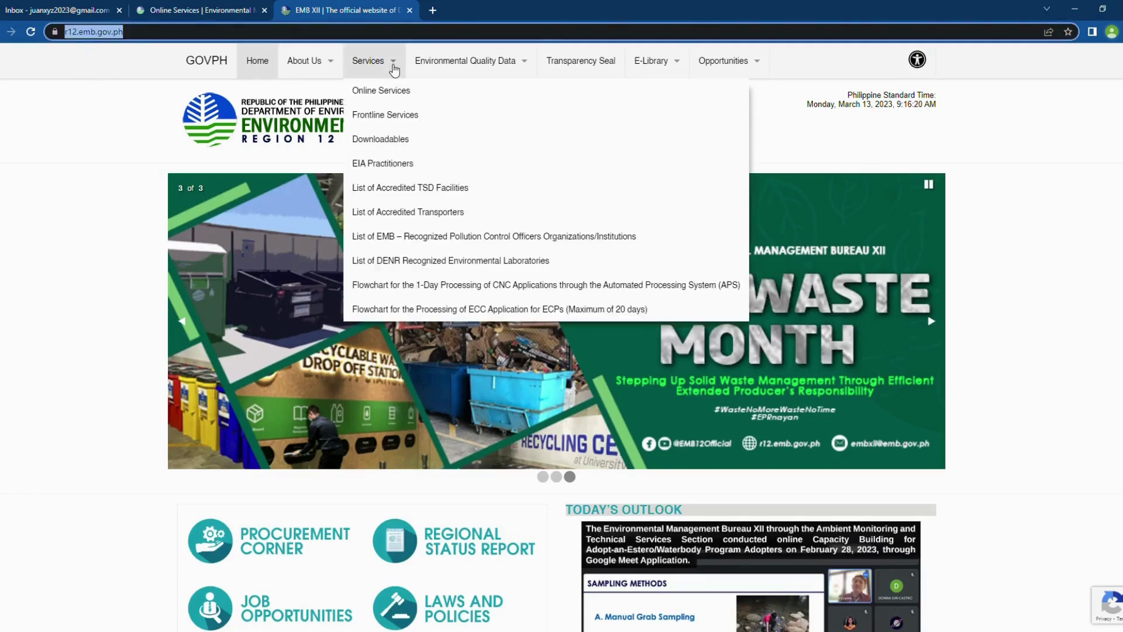
{"action": "left_click", "coordinate": [397, 97]}
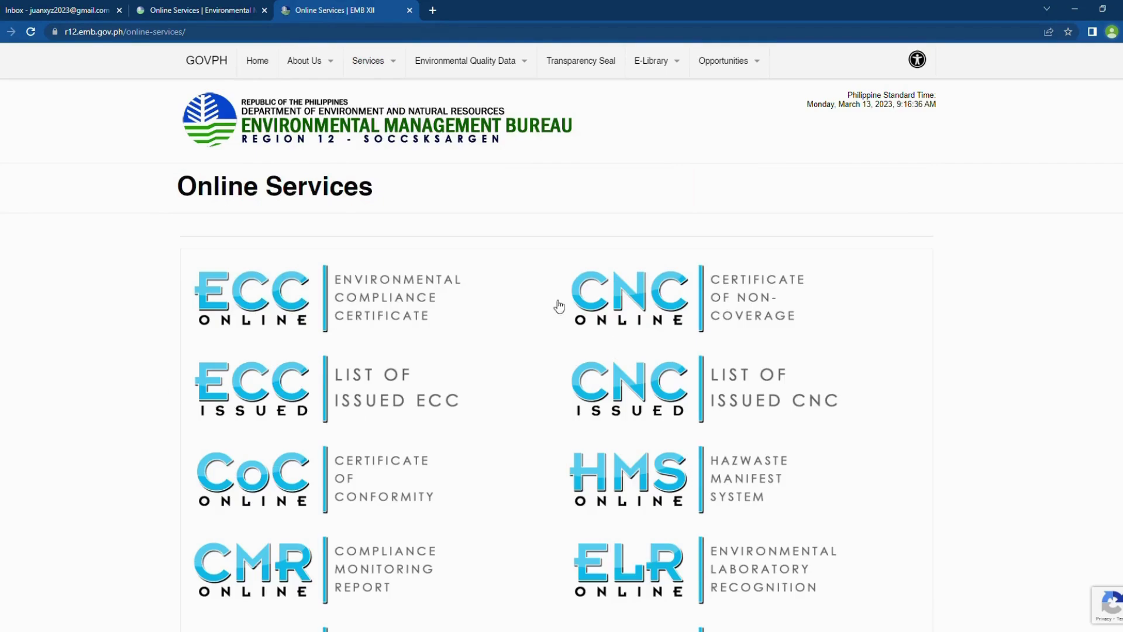
{"action": "scroll", "coordinate": [431, 329], "scroll_direction": "down", "scroll_amount": 10}
{"action": "scroll", "coordinate": [468, 405], "scroll_direction": "down", "scroll_amount": 3}
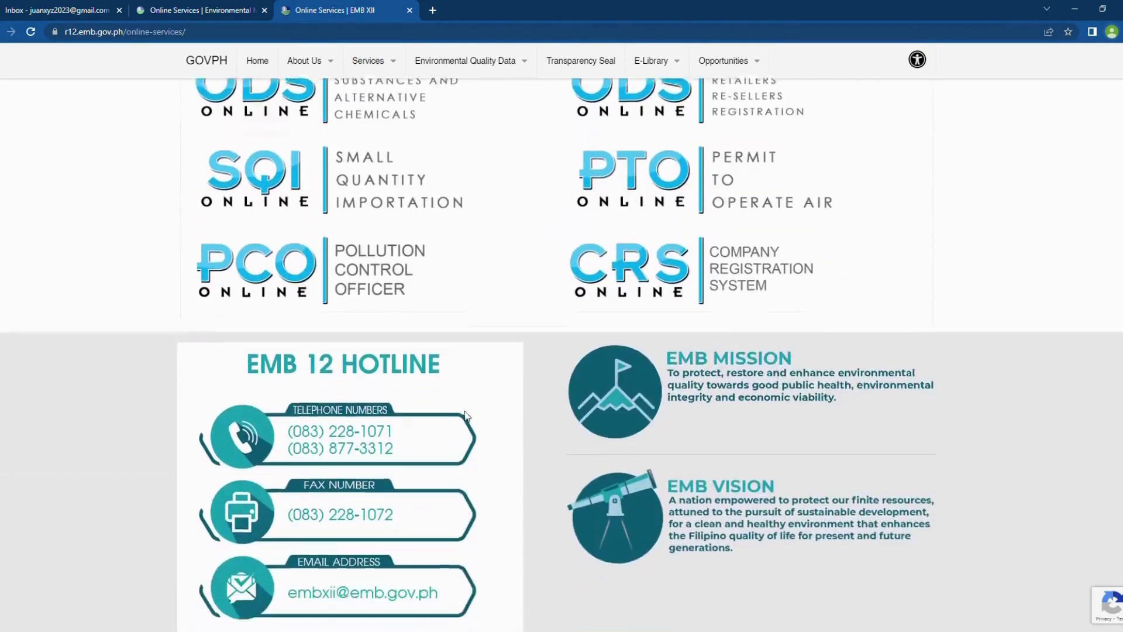
{"action": "scroll", "coordinate": [463, 418], "scroll_direction": "up", "scroll_amount": 10}
{"action": "scroll", "coordinate": [470, 417], "scroll_direction": "up", "scroll_amount": 3}
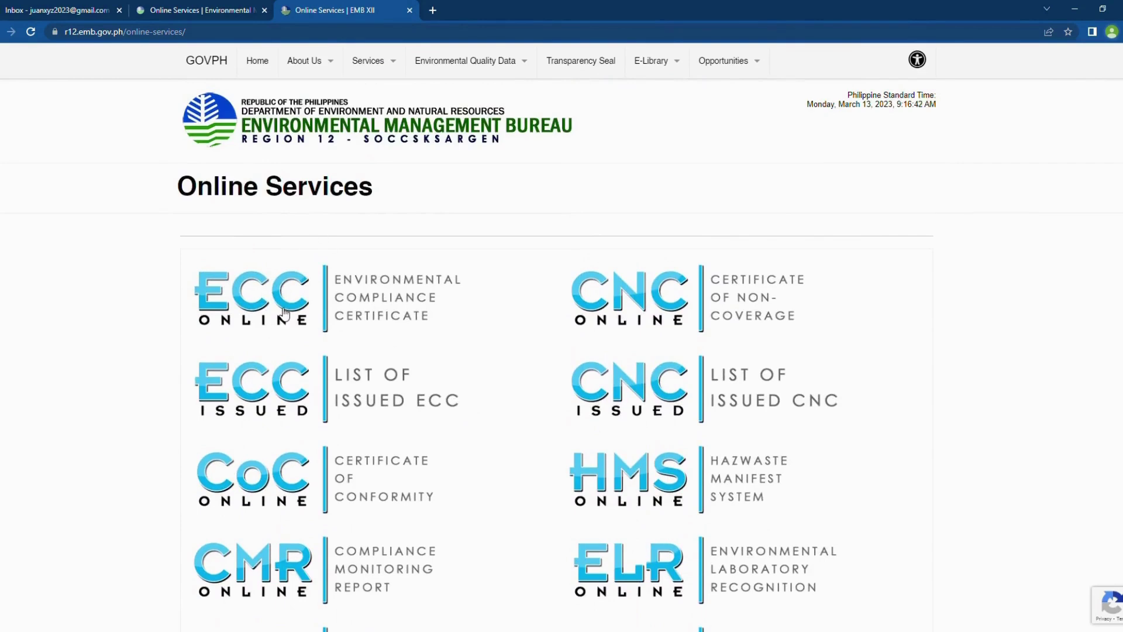
Step: Open ECC Online, choose Sign-up Now!, and accept the Terms and Conditions
{"action": "left_click", "coordinate": [280, 307]}
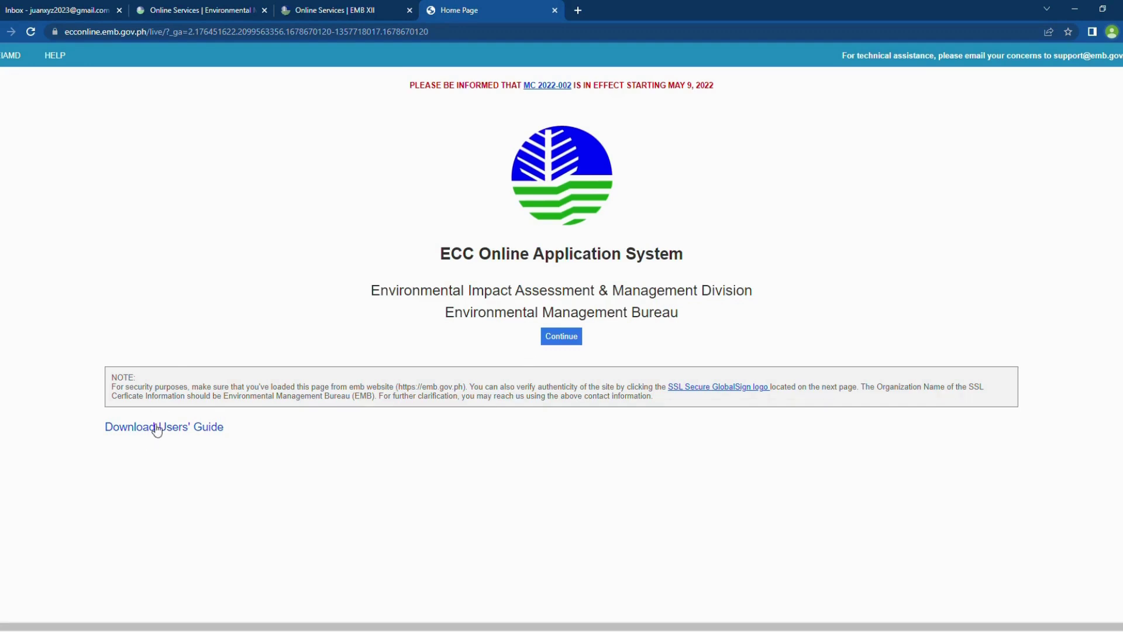
{"action": "left_click", "coordinate": [565, 338]}
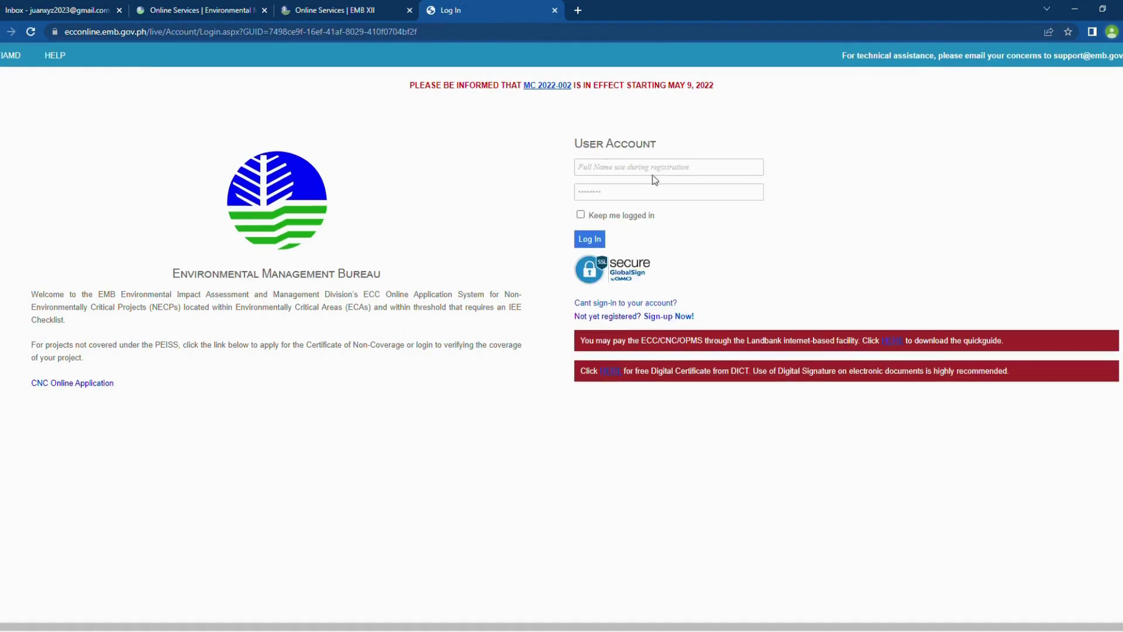
{"action": "left_click", "coordinate": [669, 318]}
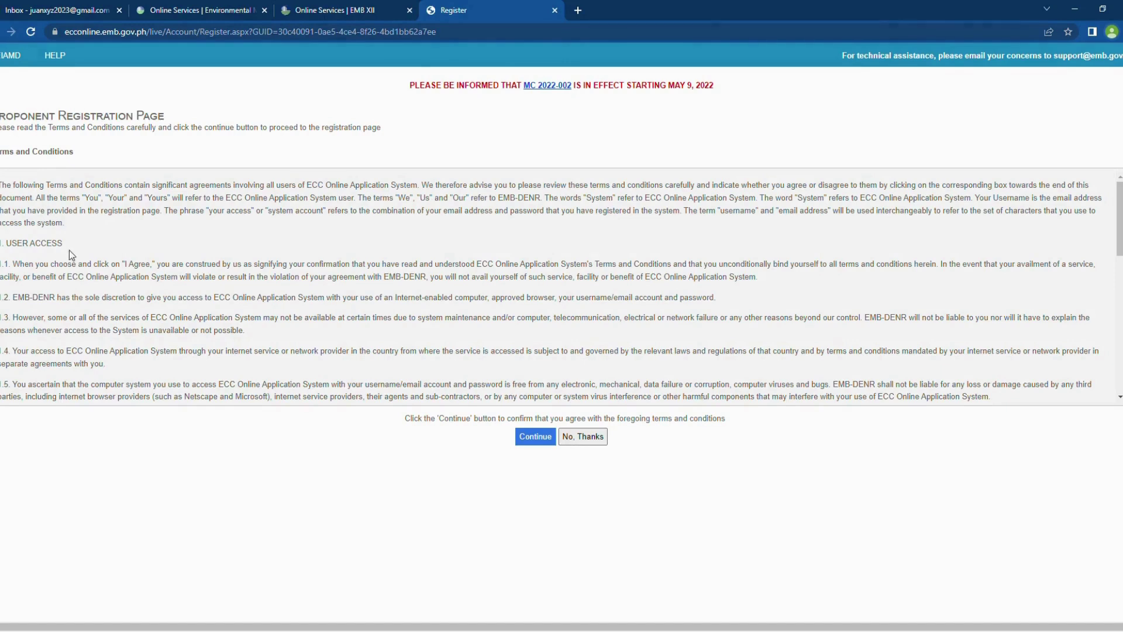
{"action": "scroll", "coordinate": [69, 310], "scroll_direction": "down", "scroll_amount": 6}
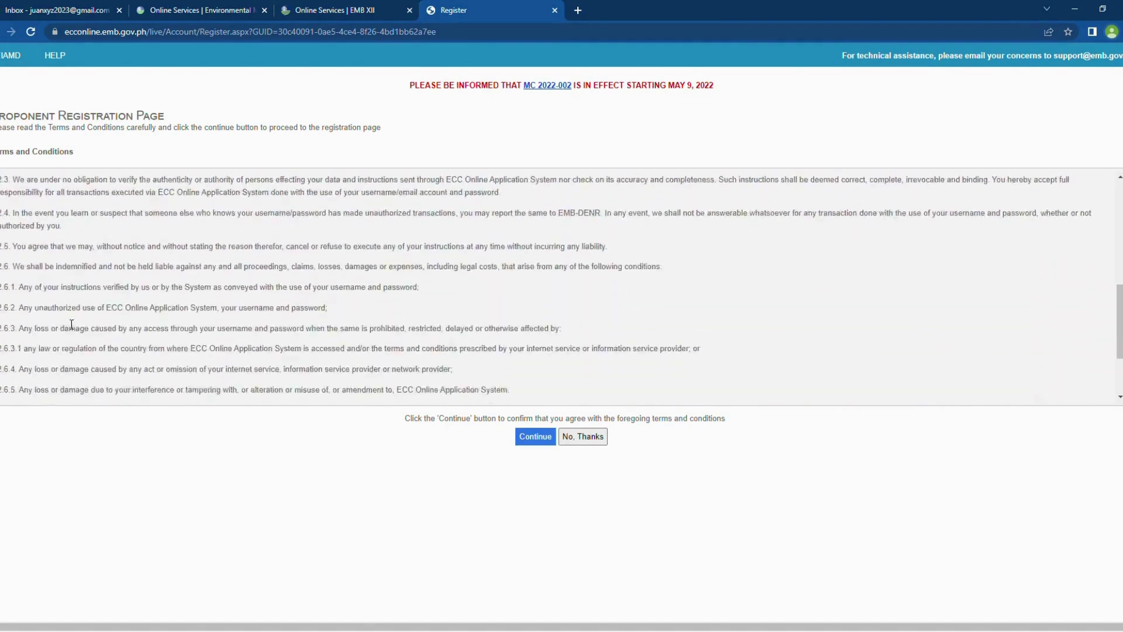
{"action": "scroll", "coordinate": [71, 324], "scroll_direction": "down", "scroll_amount": 3}
{"action": "scroll", "coordinate": [70, 319], "scroll_direction": "up", "scroll_amount": 10}
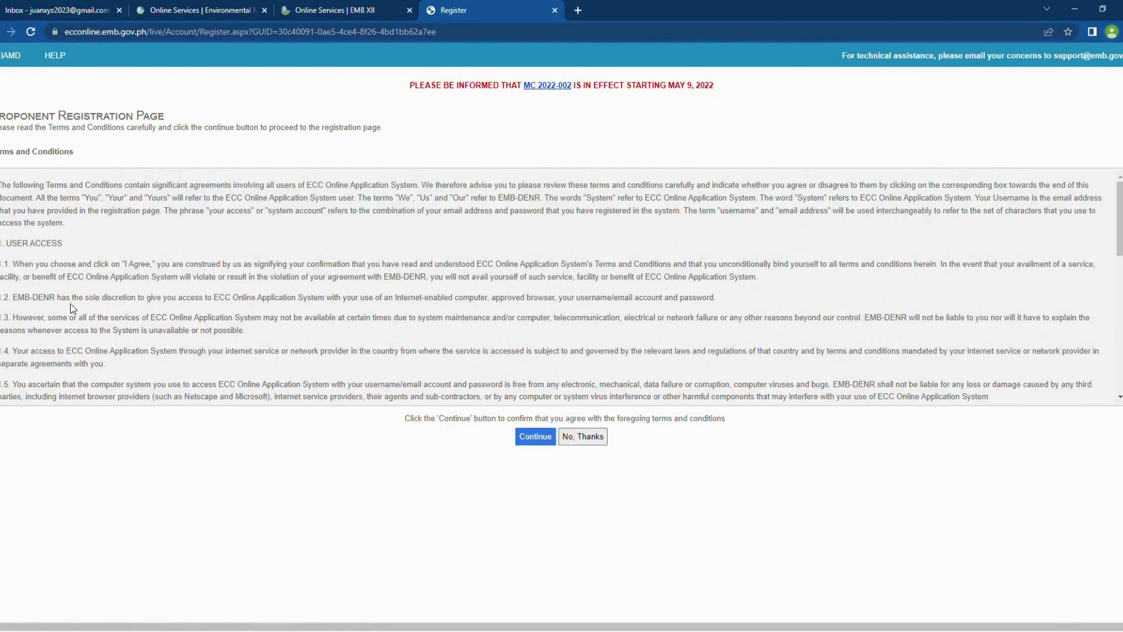
{"action": "left_click", "coordinate": [535, 436]}
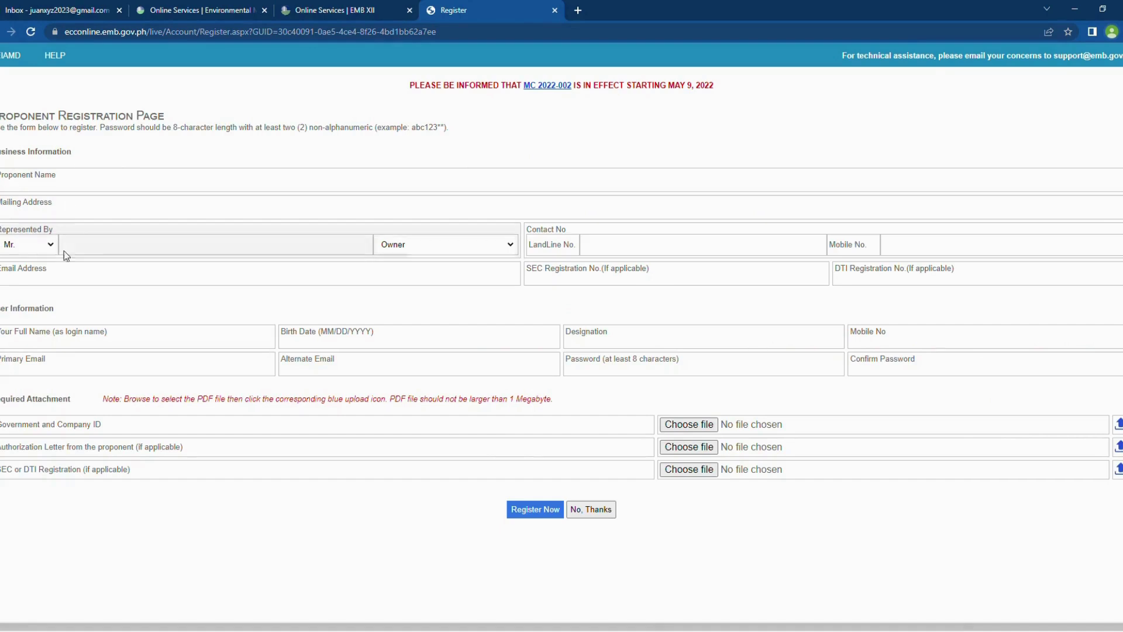
Step: Enter proponent name Company XYZ, its mailing address and the representative's name
{"action": "left_click", "coordinate": [96, 191]}
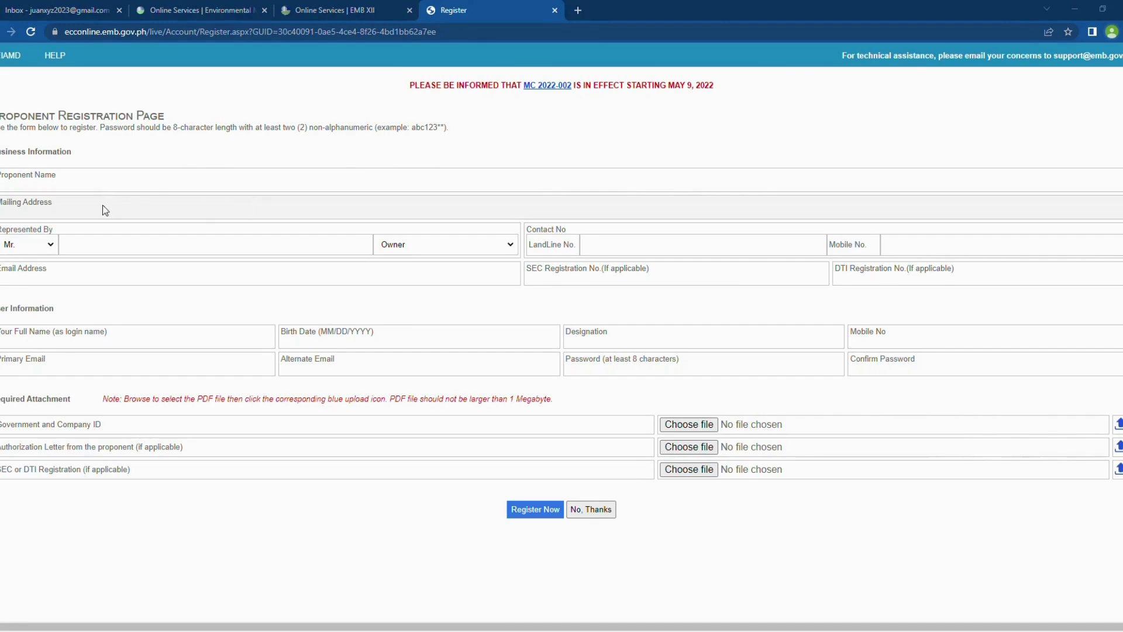
{"action": "left_click", "coordinate": [85, 186]}
{"action": "type", "text": "Company XYZ"}
{"action": "left_click", "coordinate": [85, 218]}
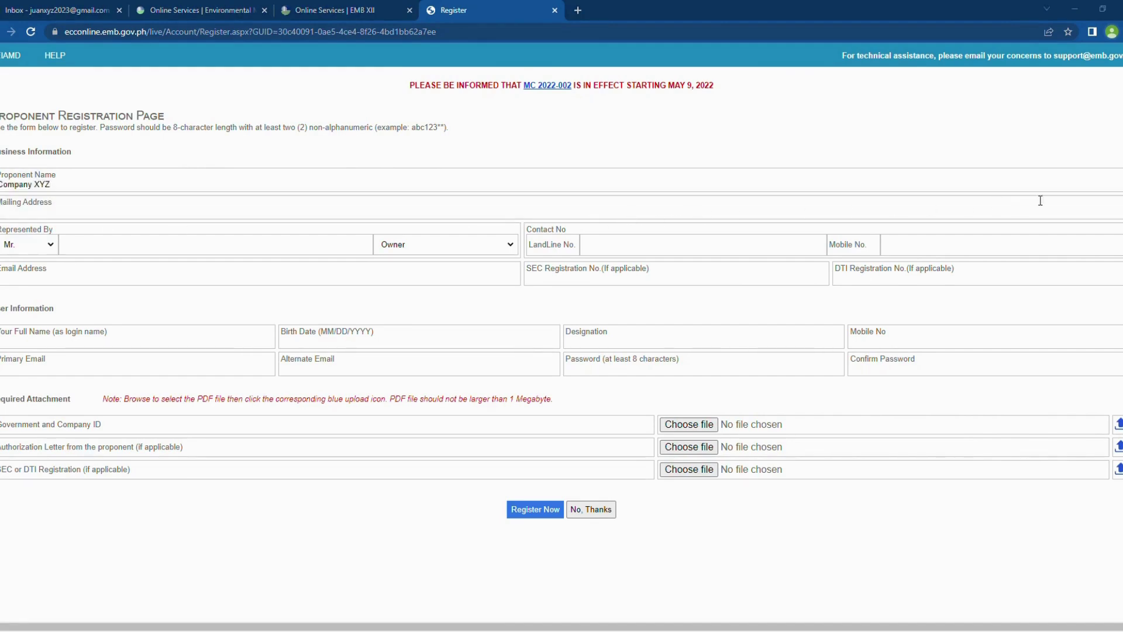
{"action": "left_click", "coordinate": [1108, 212]}
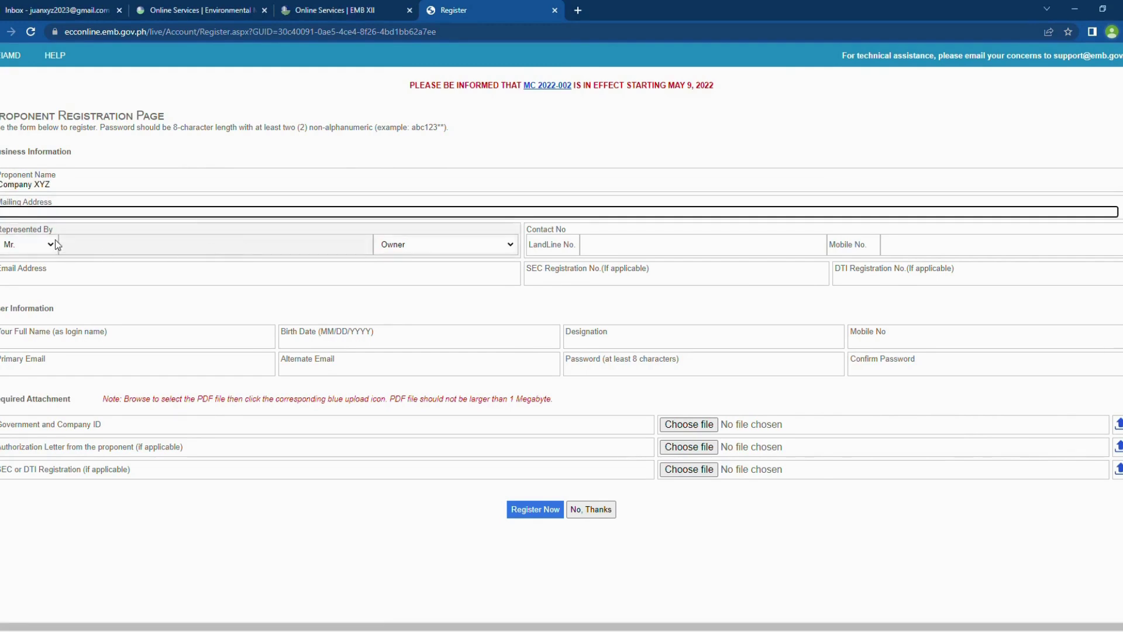
{"action": "type", "text": "Brgy. Carpenter Hill, Koronadal City, South Cotabato"}
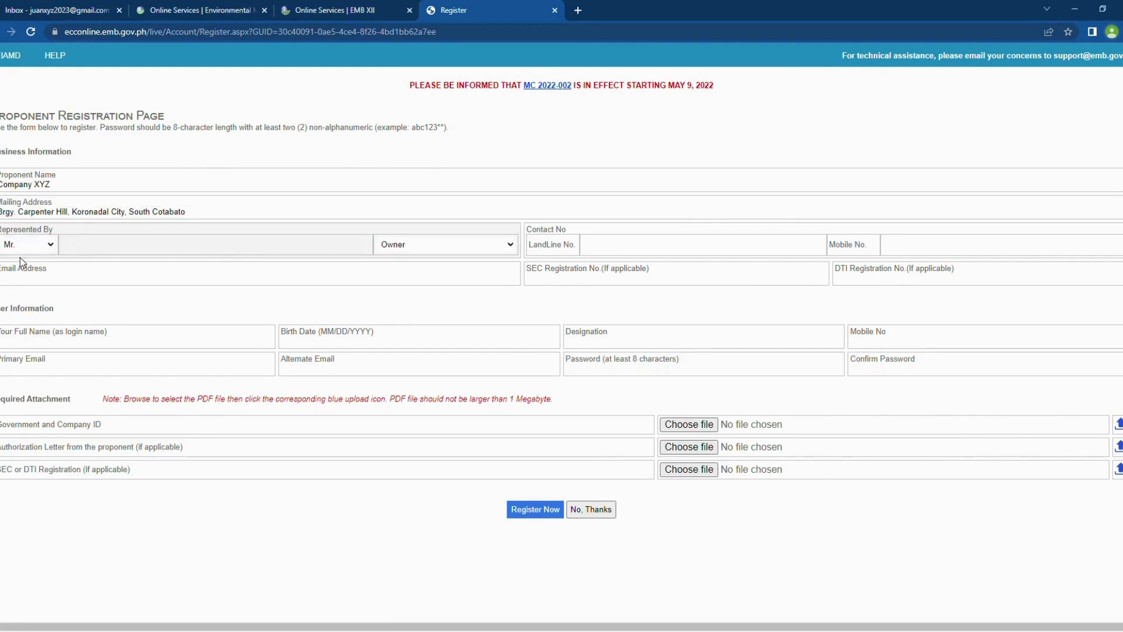
{"action": "left_click", "coordinate": [111, 244]}
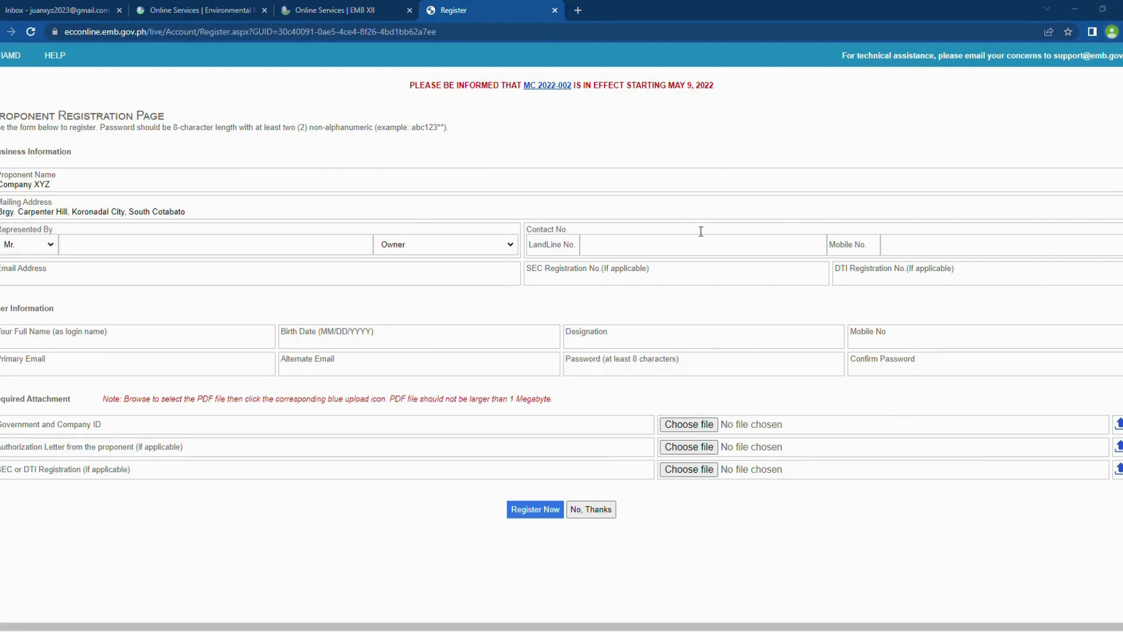
{"action": "left_click", "coordinate": [214, 245]}
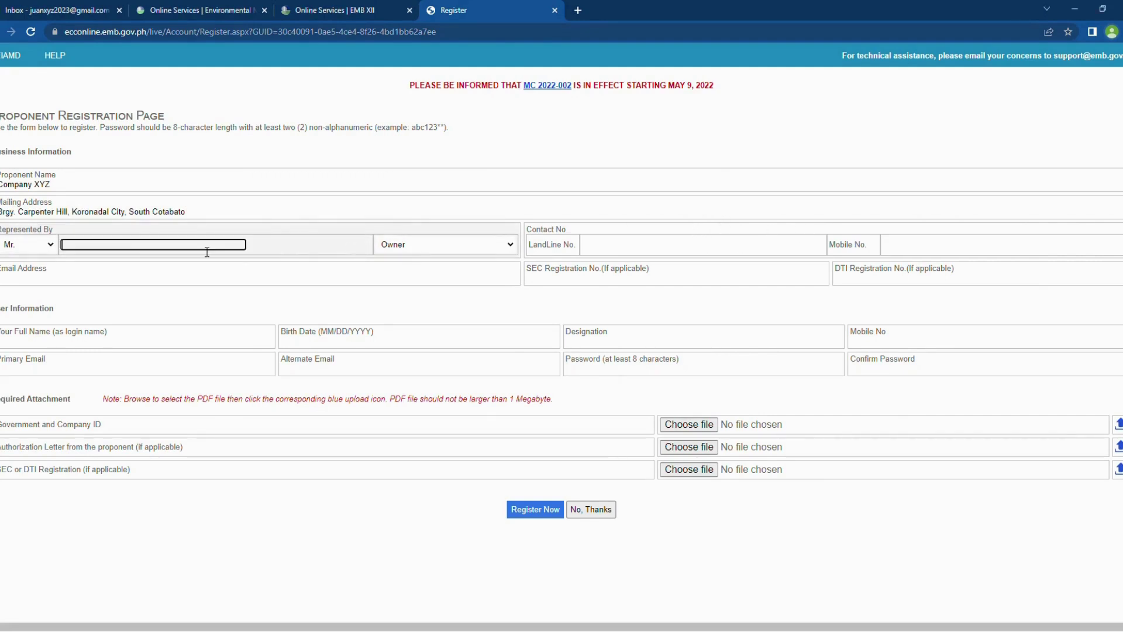
{"action": "type", "text": "Juan Dela Cruz"}
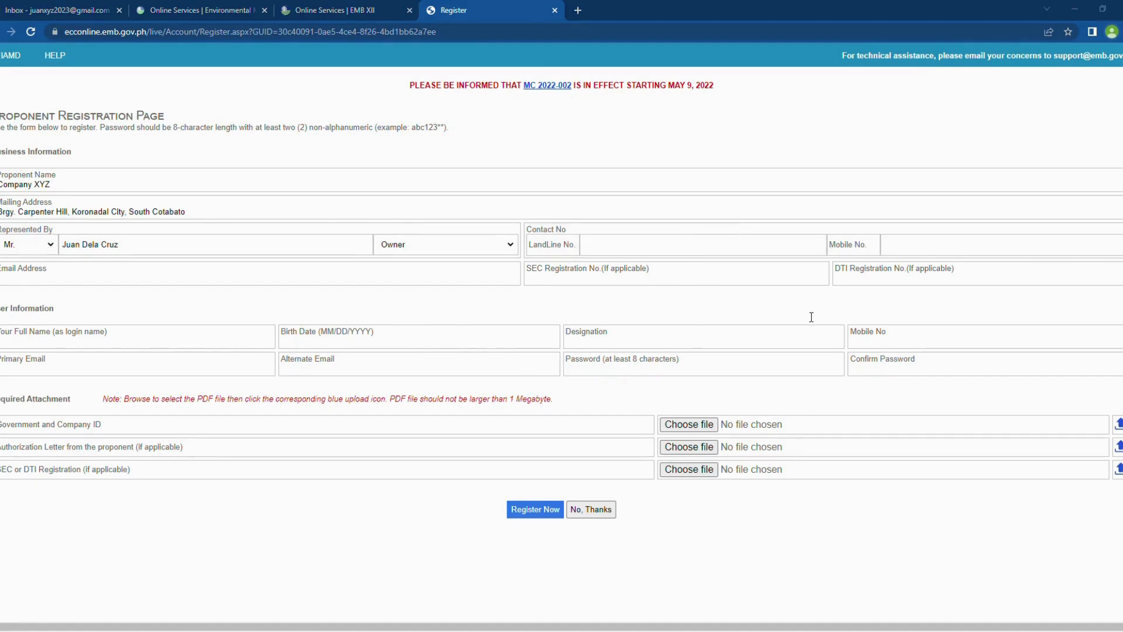
Step: Fill in the business landline and mobile numbers
{"action": "left_click", "coordinate": [735, 245]}
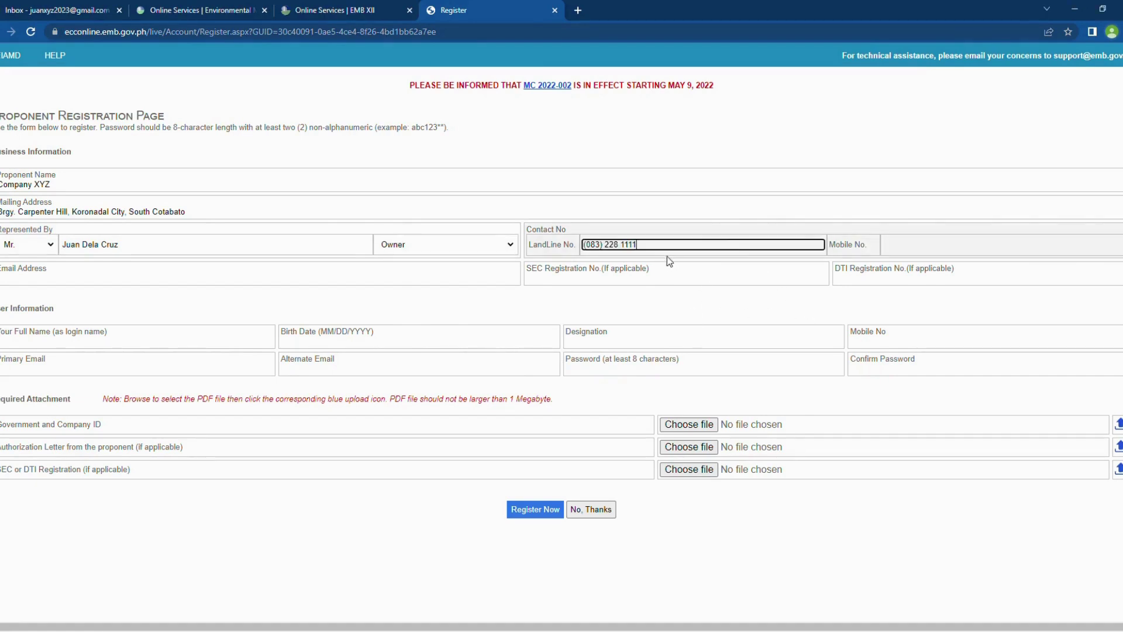
{"action": "left_click", "coordinate": [908, 248]}
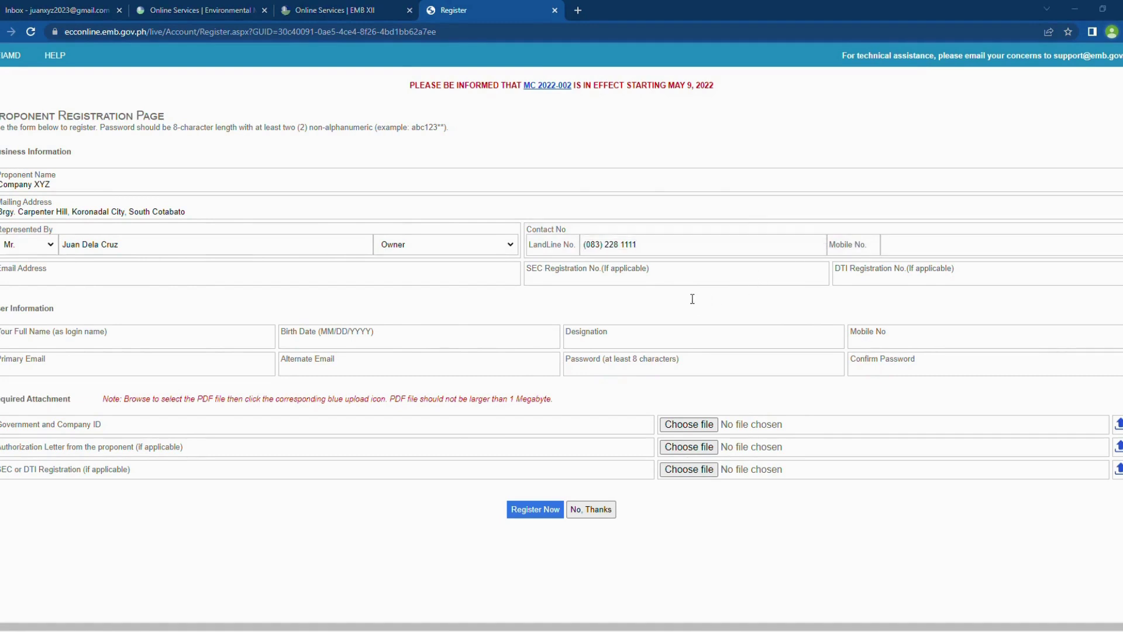
{"action": "left_click", "coordinate": [892, 249]}
{"action": "key", "text": "ctrl+v"}
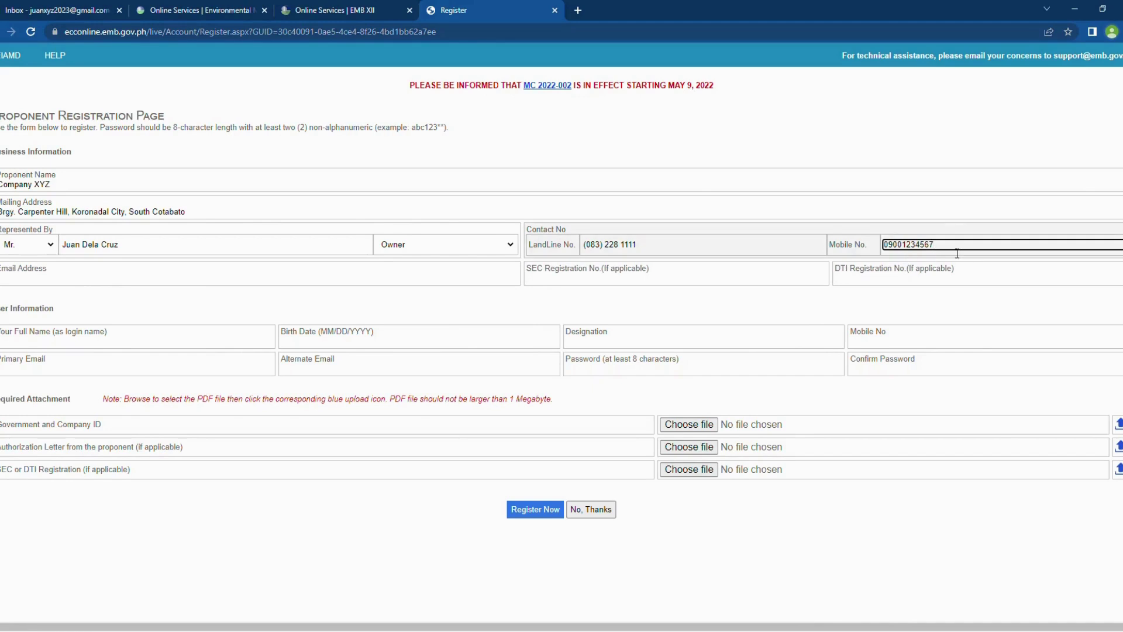
{"action": "left_click_drag", "start_coordinate": [951, 250], "coordinate": [857, 240]}
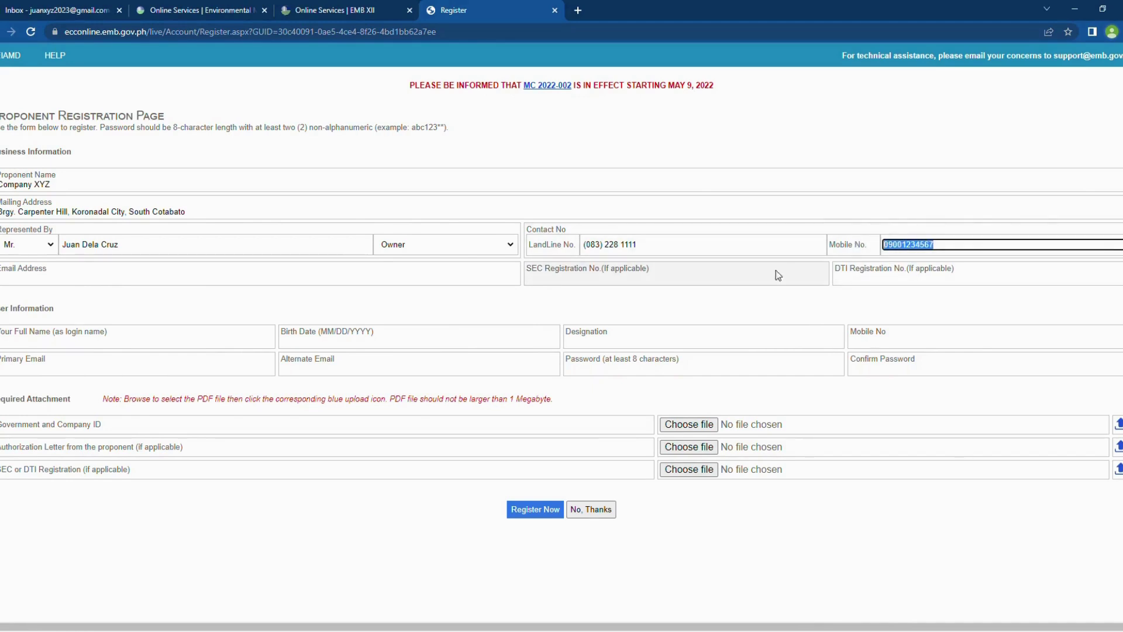
Step: Autofill the business email address, leaving SEC and DTI registration numbers blank
{"action": "left_click", "coordinate": [51, 288]}
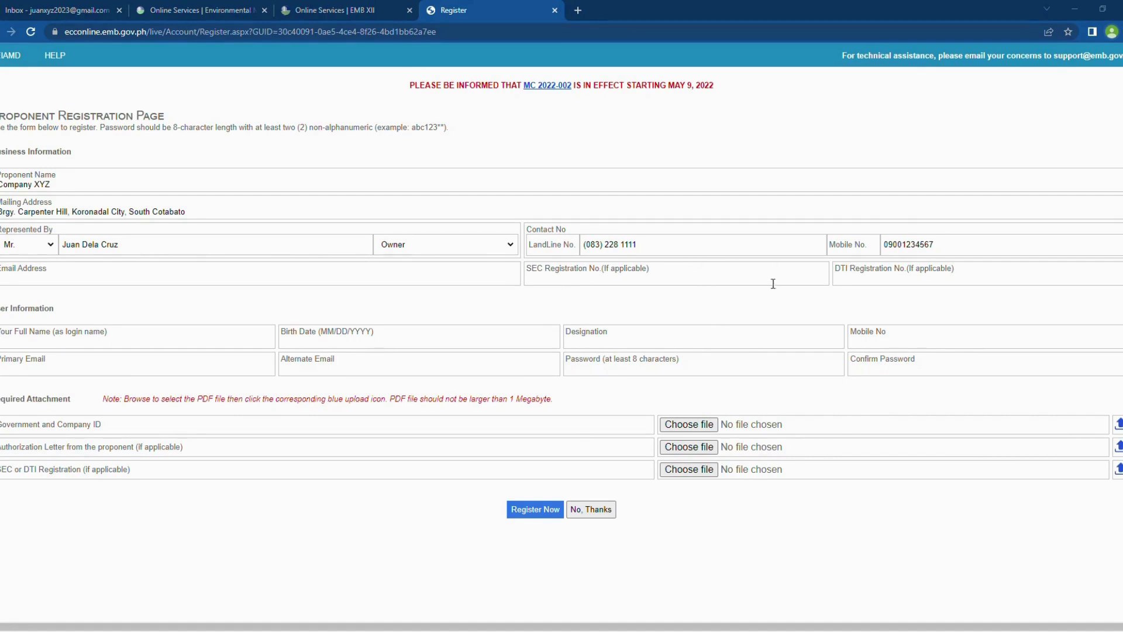
{"action": "left_click", "coordinate": [183, 278]}
{"action": "left_click", "coordinate": [187, 314]}
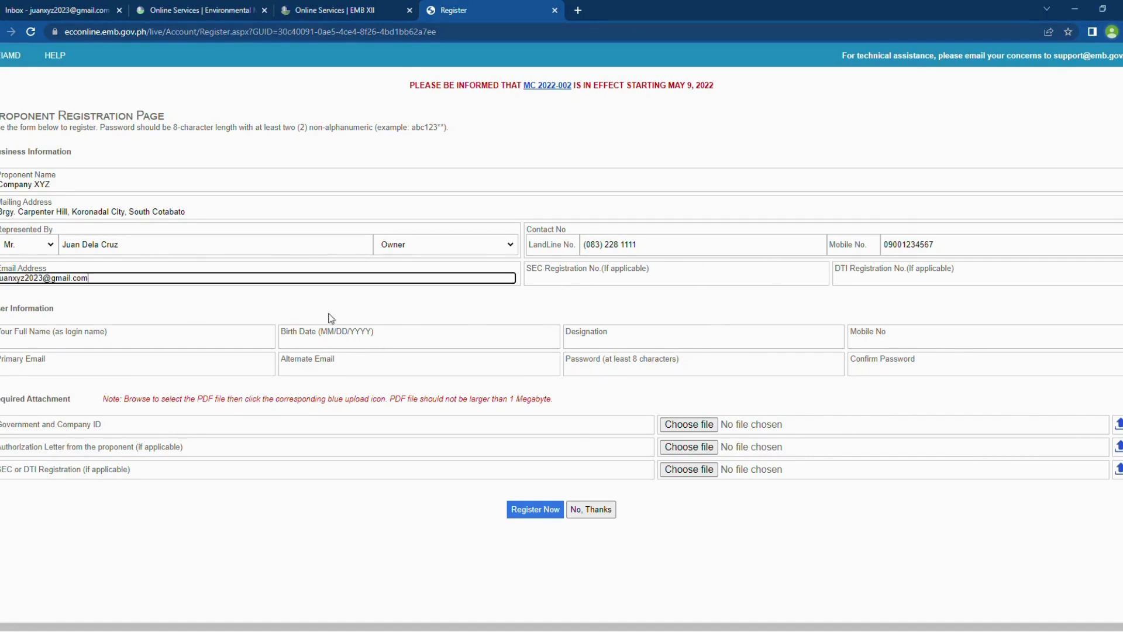
{"action": "left_click", "coordinate": [639, 282]}
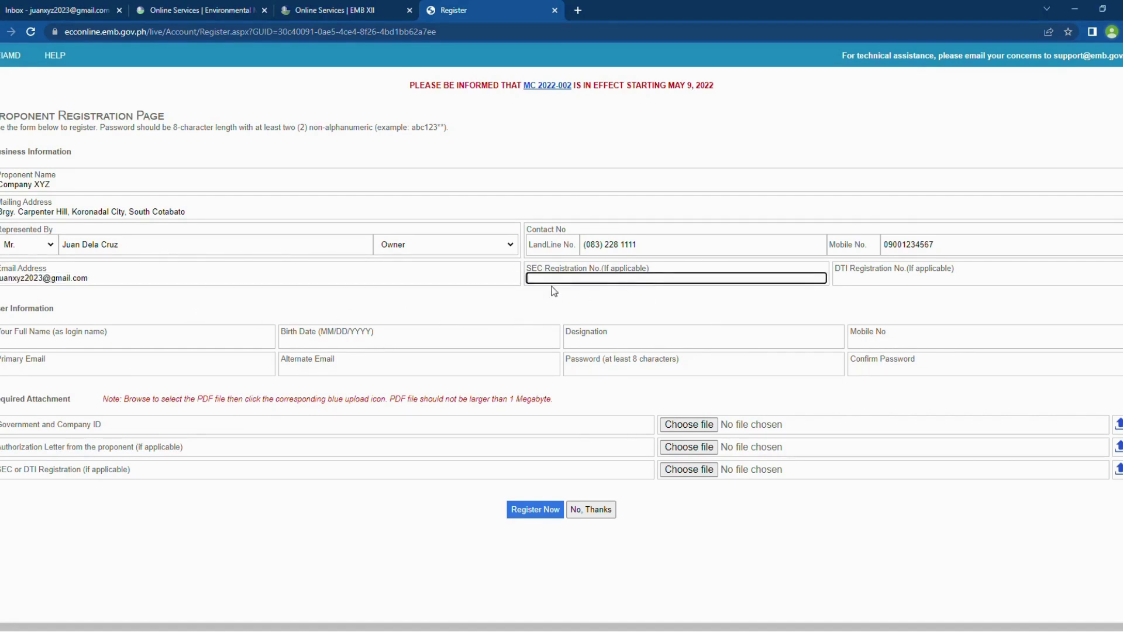
{"action": "left_click", "coordinate": [882, 285]}
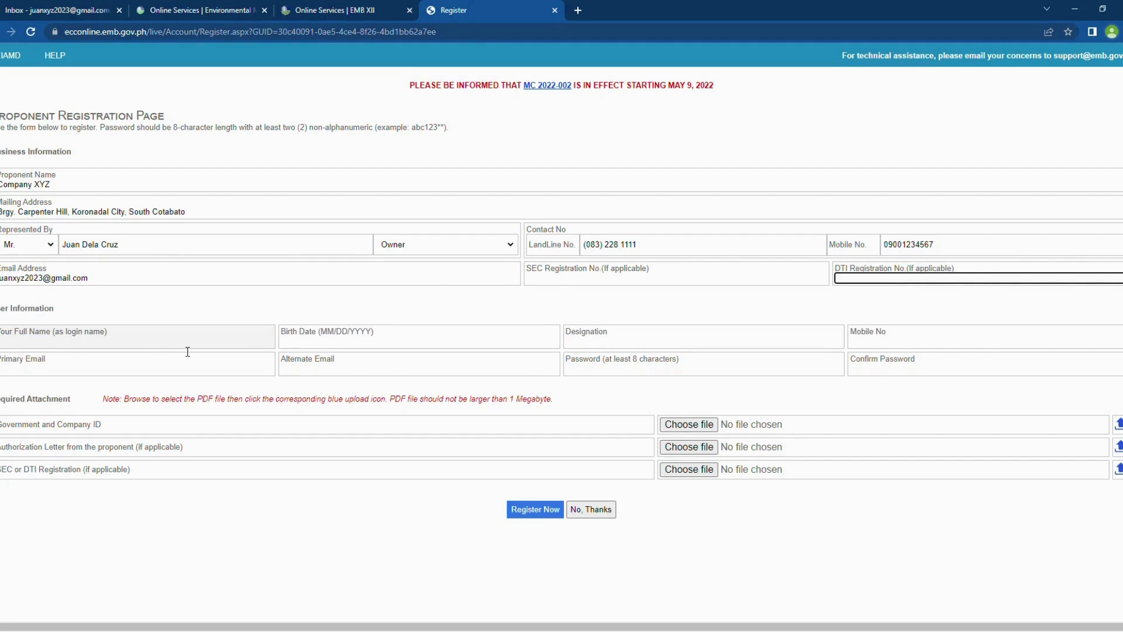
{"action": "left_click", "coordinate": [188, 351]}
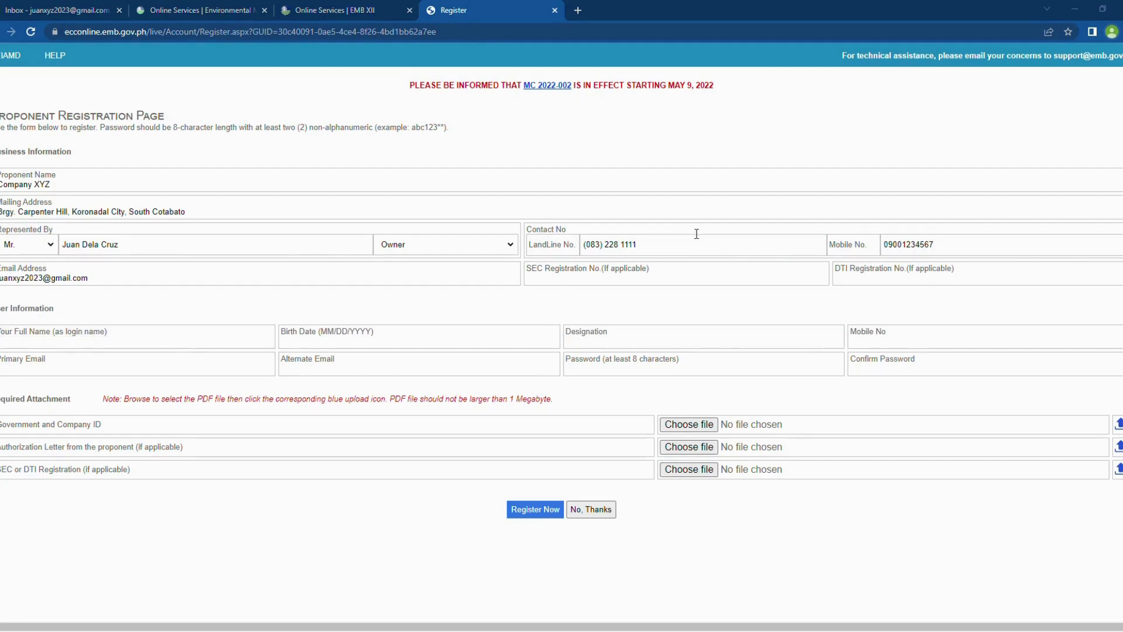
{"action": "left_click", "coordinate": [149, 342]}
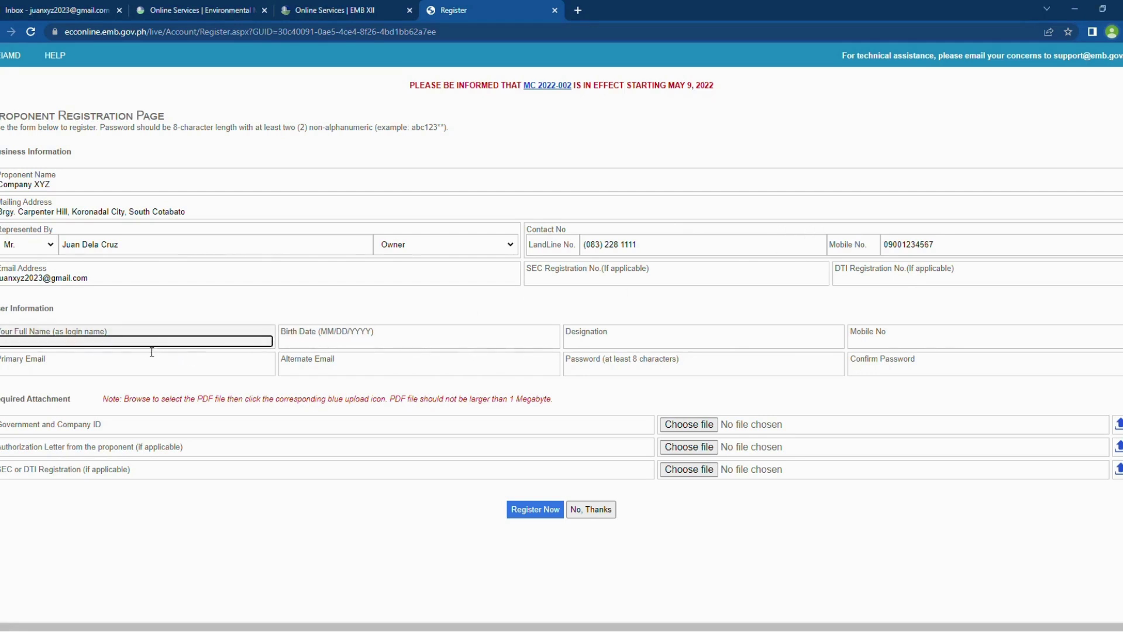
{"action": "type", "text": "Juan Dela Cruz"}
{"action": "left_click", "coordinate": [347, 344]}
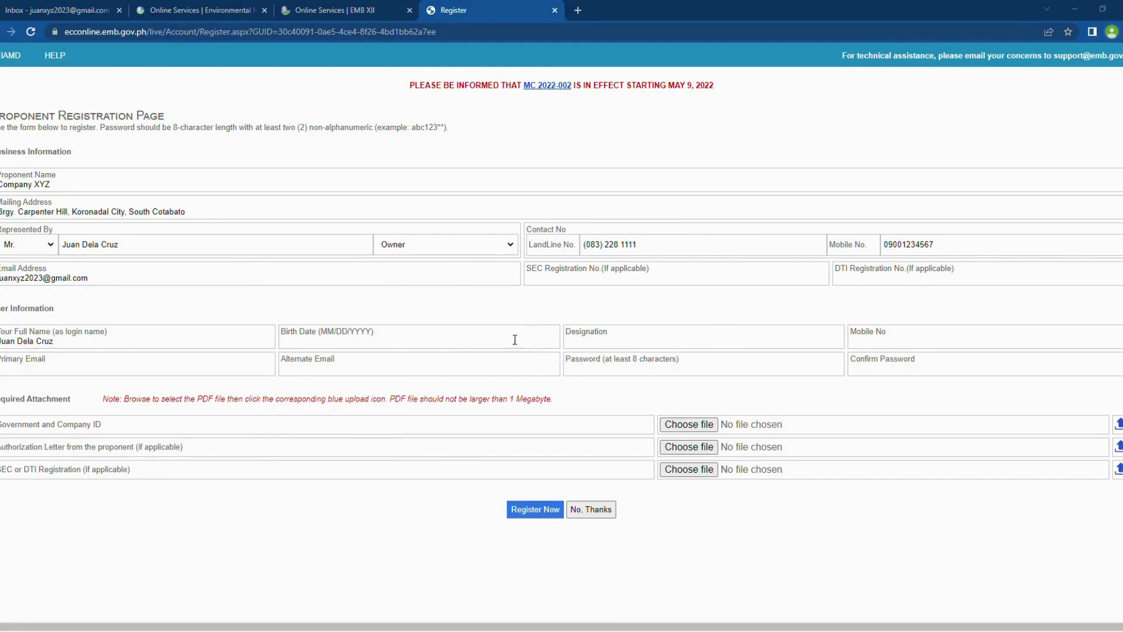
{"action": "left_click", "coordinate": [389, 333]}
{"action": "type", "text": "05"}
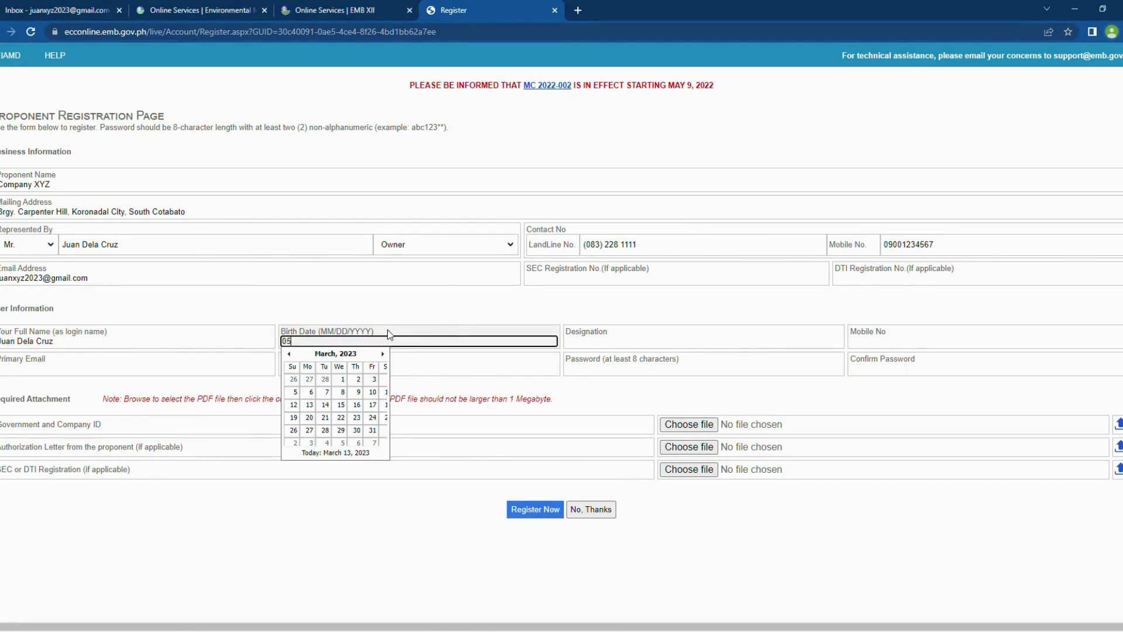
{"action": "type", "text": "/26/1990"}
{"action": "left_click", "coordinate": [636, 331]}
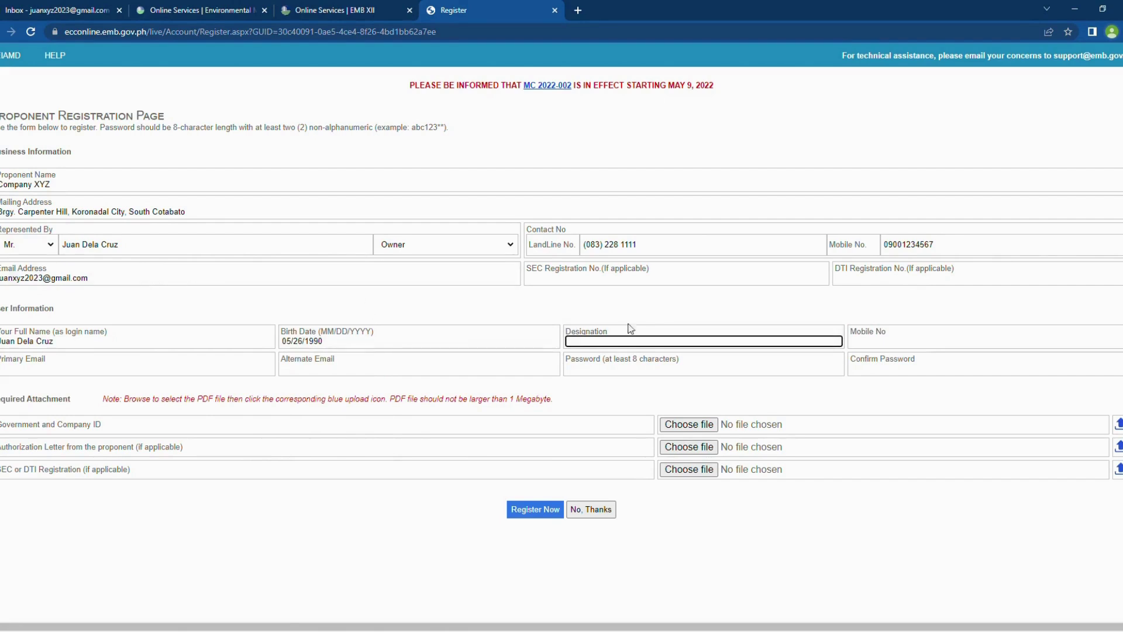
{"action": "key", "text": "Tab"}
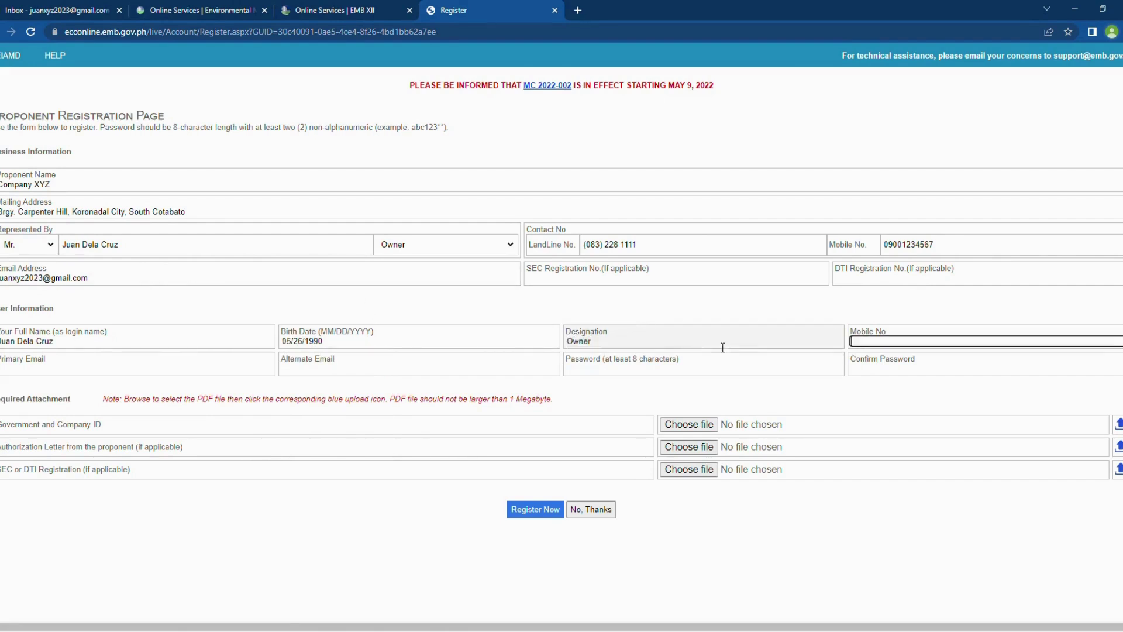
Step: Reuse the contact mobile number and business email for user mobile, primary and alternate emails
{"action": "double_click", "coordinate": [956, 248]}
{"action": "key", "text": "ctrl+c"}
{"action": "left_click", "coordinate": [884, 344]}
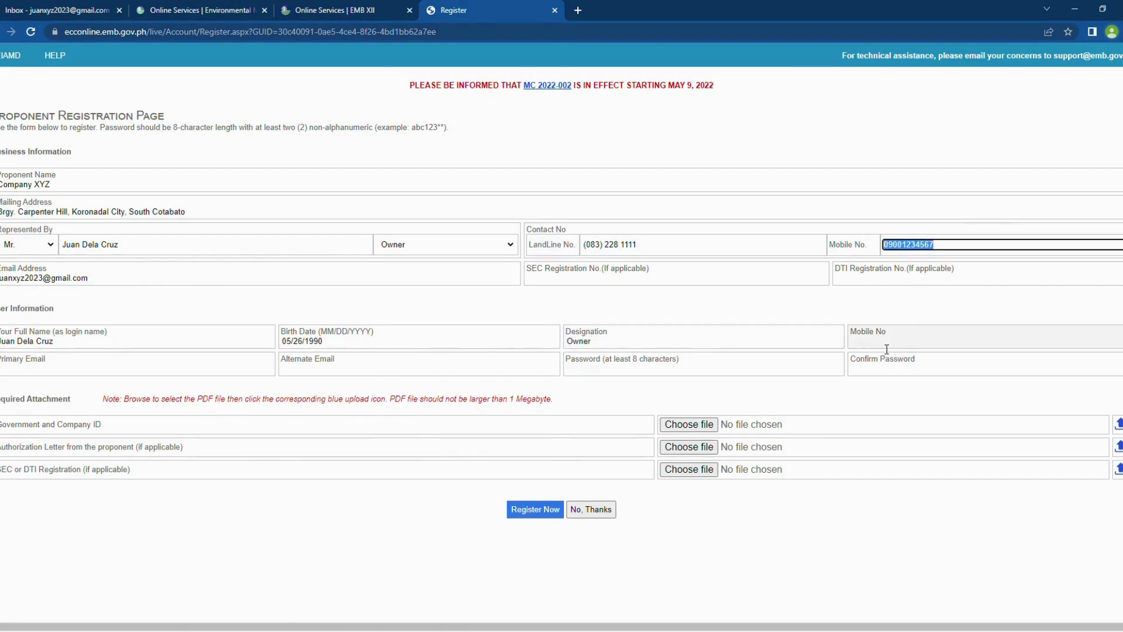
{"action": "key", "text": "ctrl+v"}
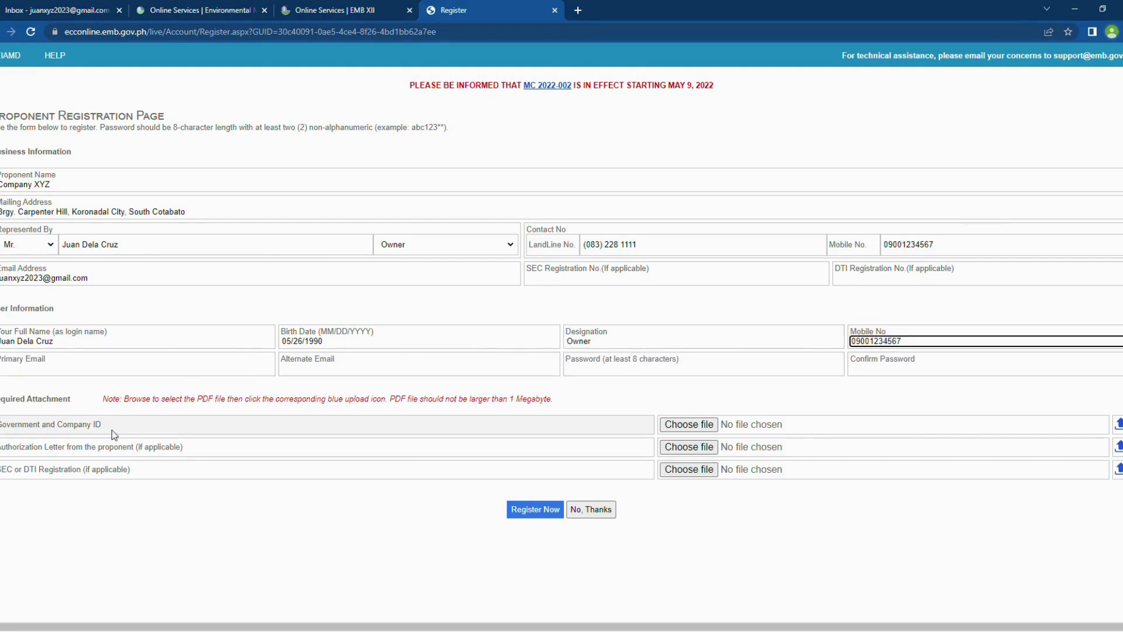
{"action": "left_click", "coordinate": [82, 370]}
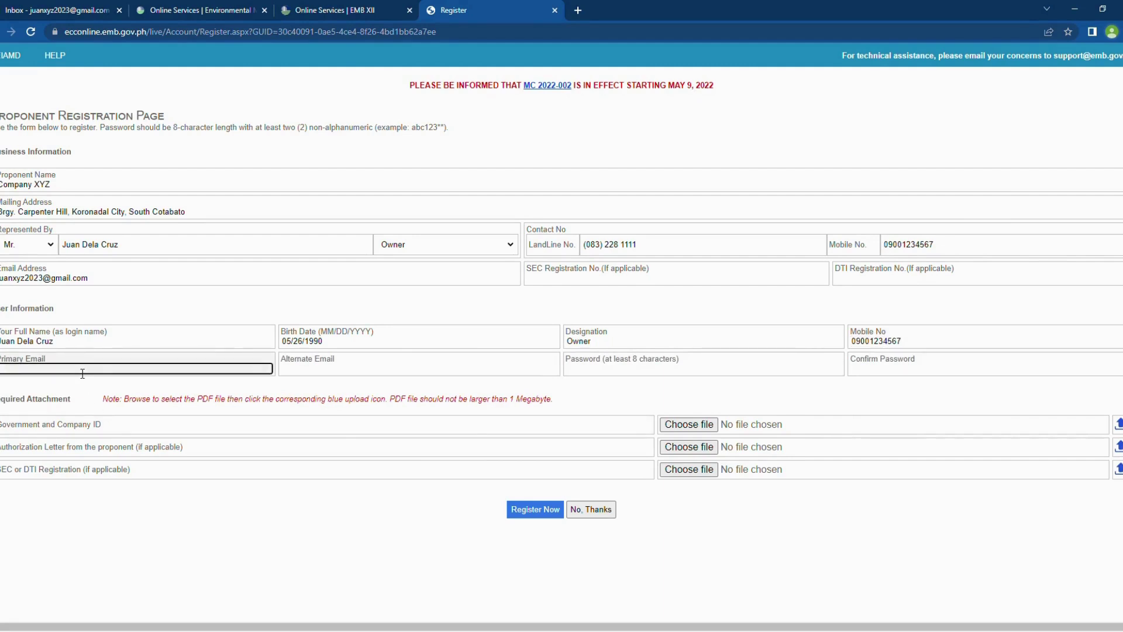
{"action": "left_click_drag", "start_coordinate": [89, 278], "coordinate": [1, 279]}
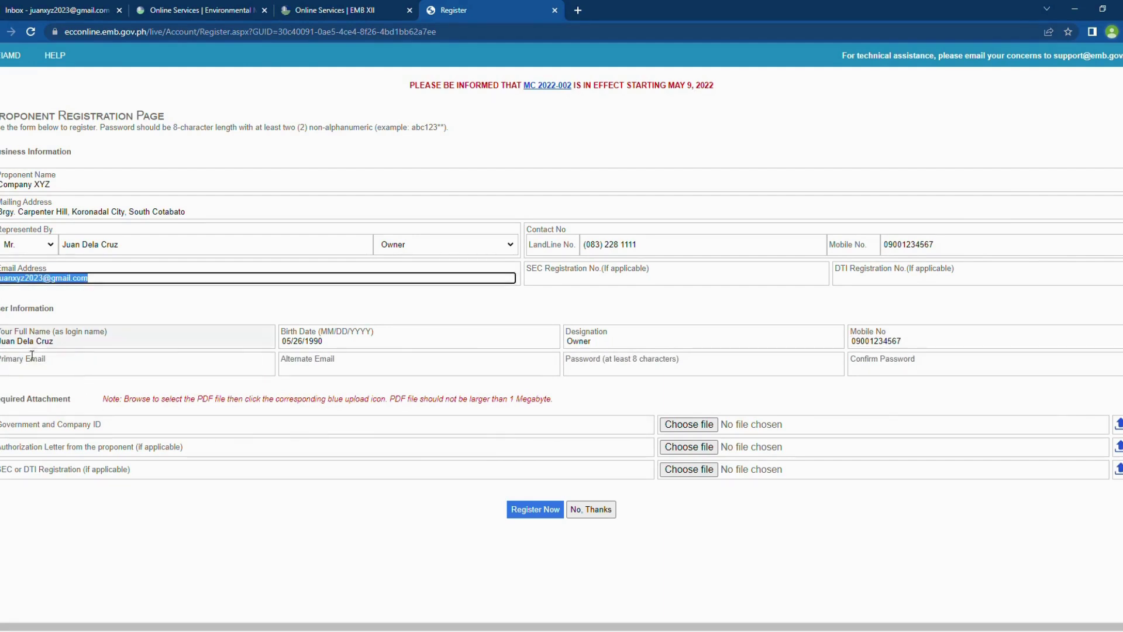
{"action": "left_click", "coordinate": [36, 373]}
{"action": "key", "text": "ctrl+v"}
{"action": "left_click", "coordinate": [458, 375]}
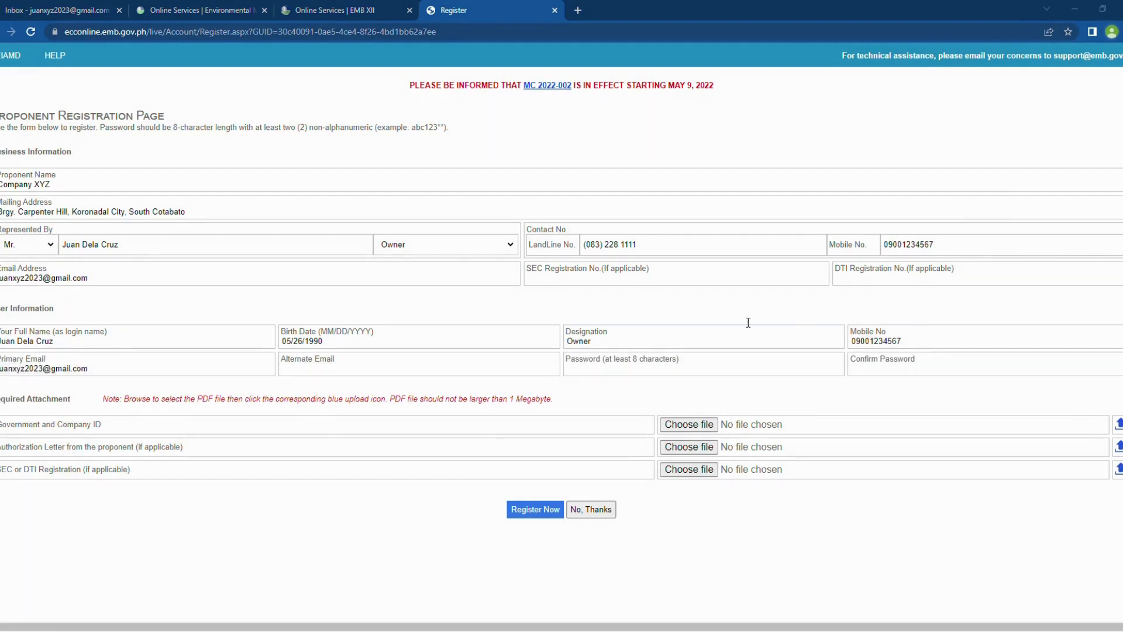
{"action": "key", "text": "ctrl+v"}
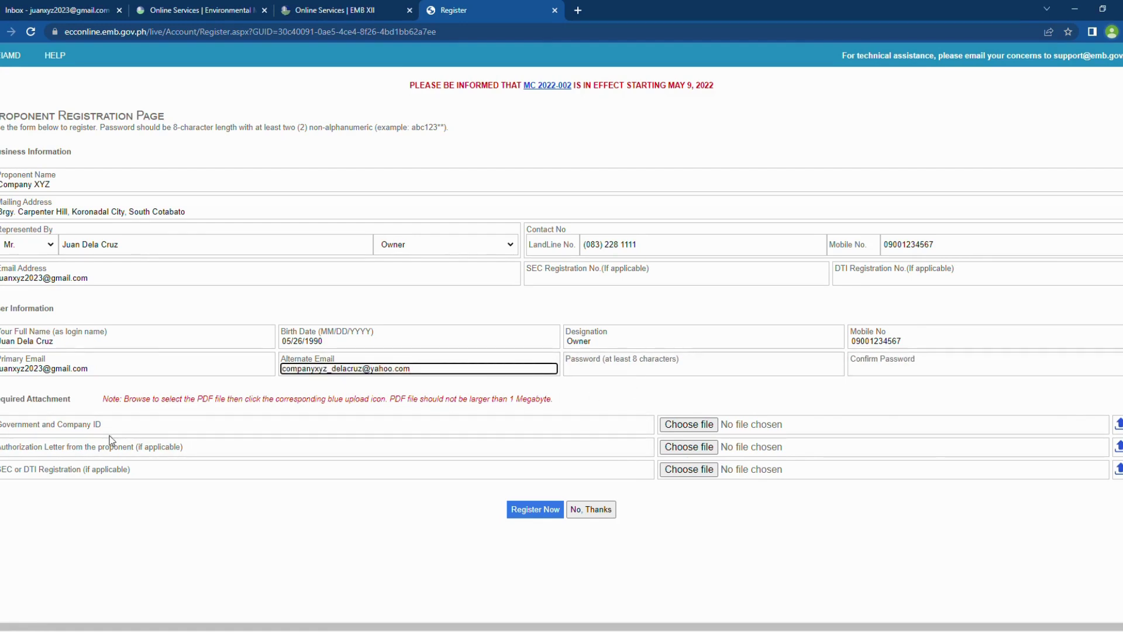
Step: Upload VALID ID.pdf as the Government and Company ID
{"action": "left_click", "coordinate": [694, 430]}
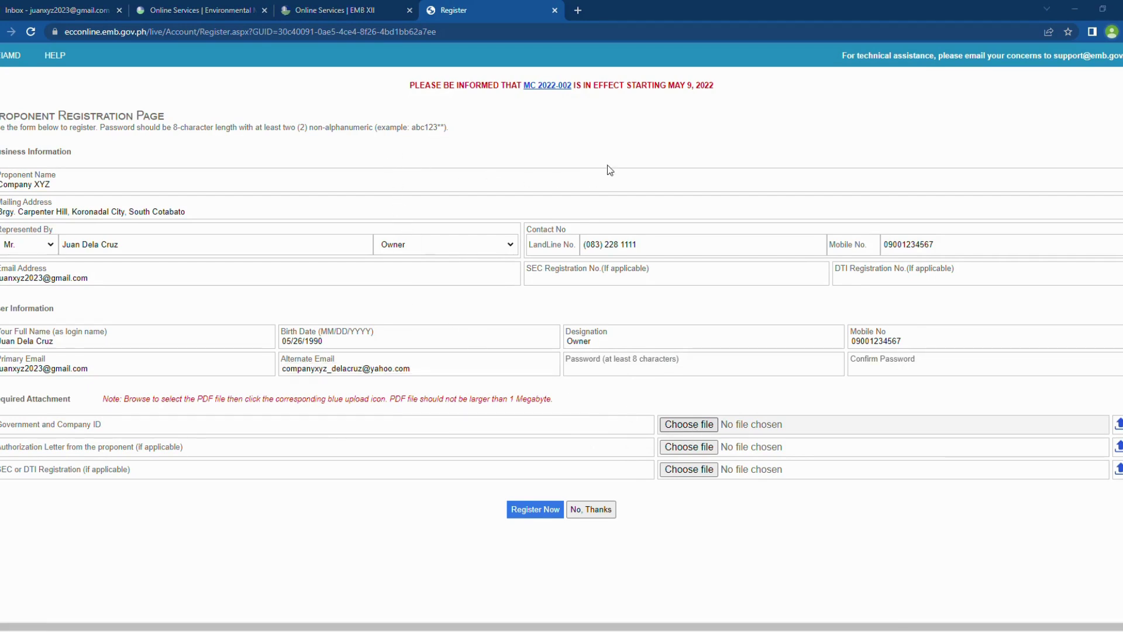
{"action": "double_click", "coordinate": [474, 165]}
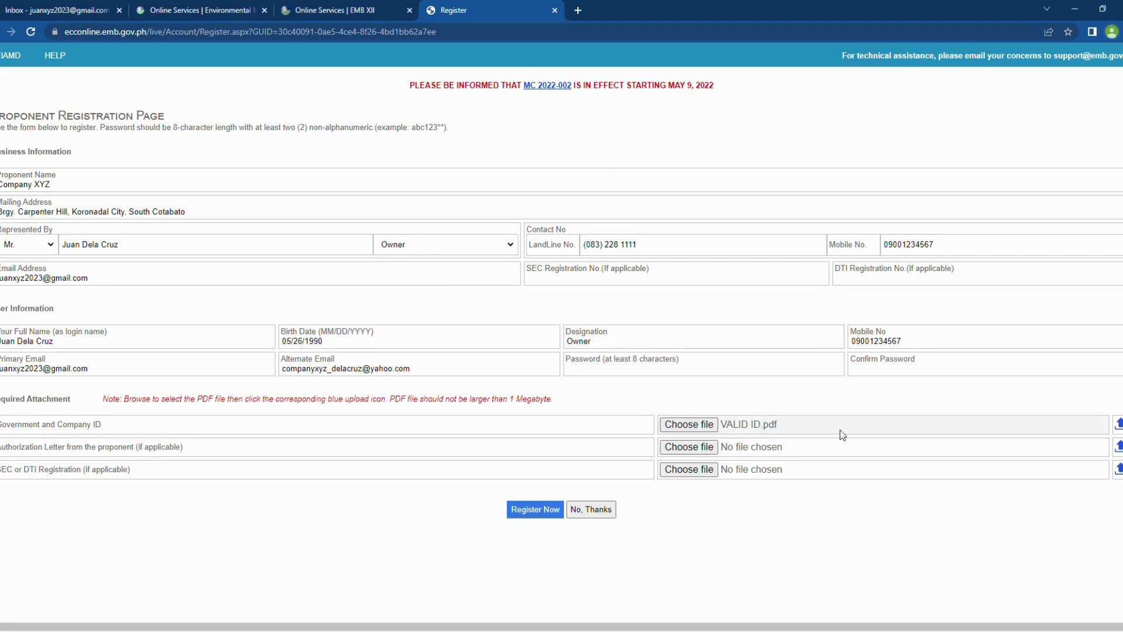
{"action": "left_click", "coordinate": [1118, 424]}
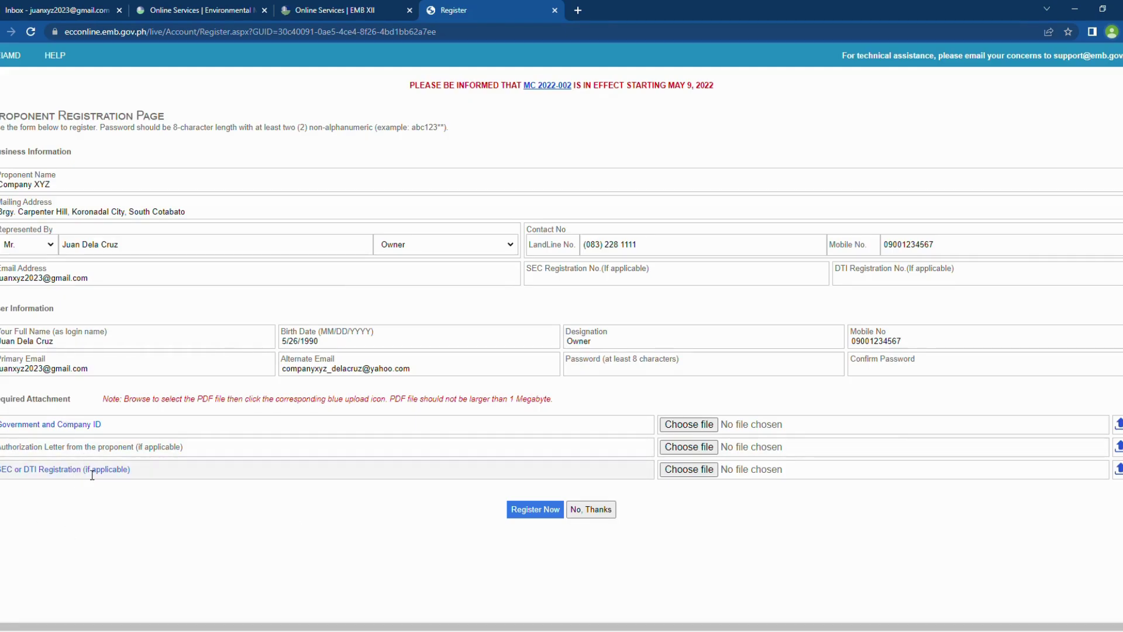
Step: Set the account password and confirm it
{"action": "left_click", "coordinate": [586, 369]}
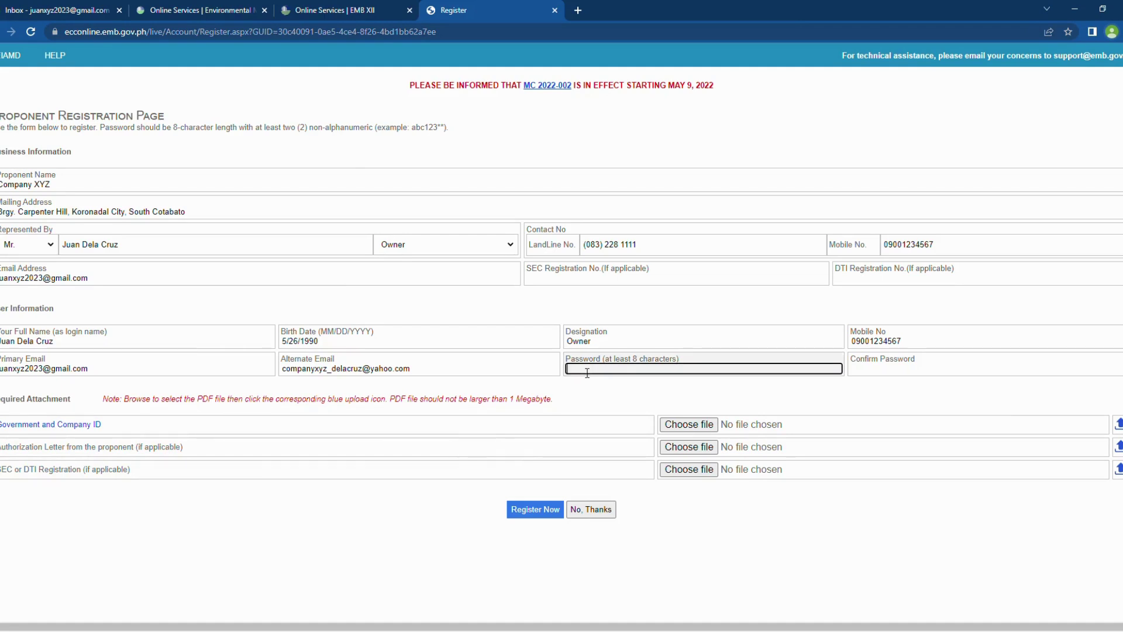
{"action": "type", "text": "abc123**"}
{"action": "left_click", "coordinate": [875, 373]}
{"action": "type", "text": "abc123**"}
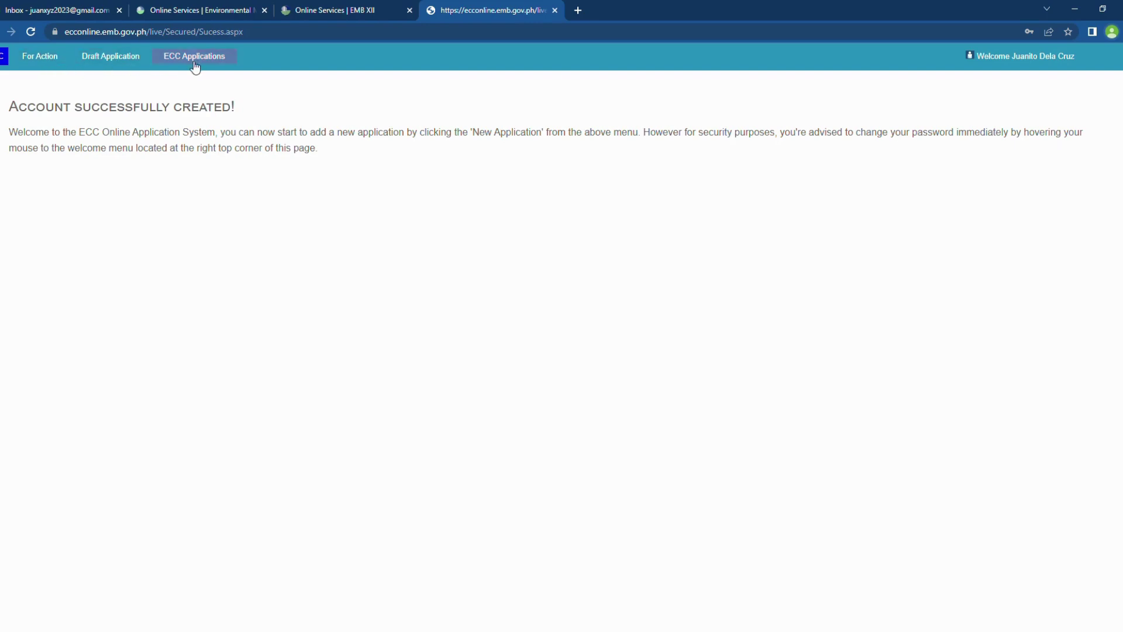
Step: Open the Welcome account menu showing Manage Account, User Manual and Sign out
{"action": "mouse_move", "coordinate": [981, 69]}
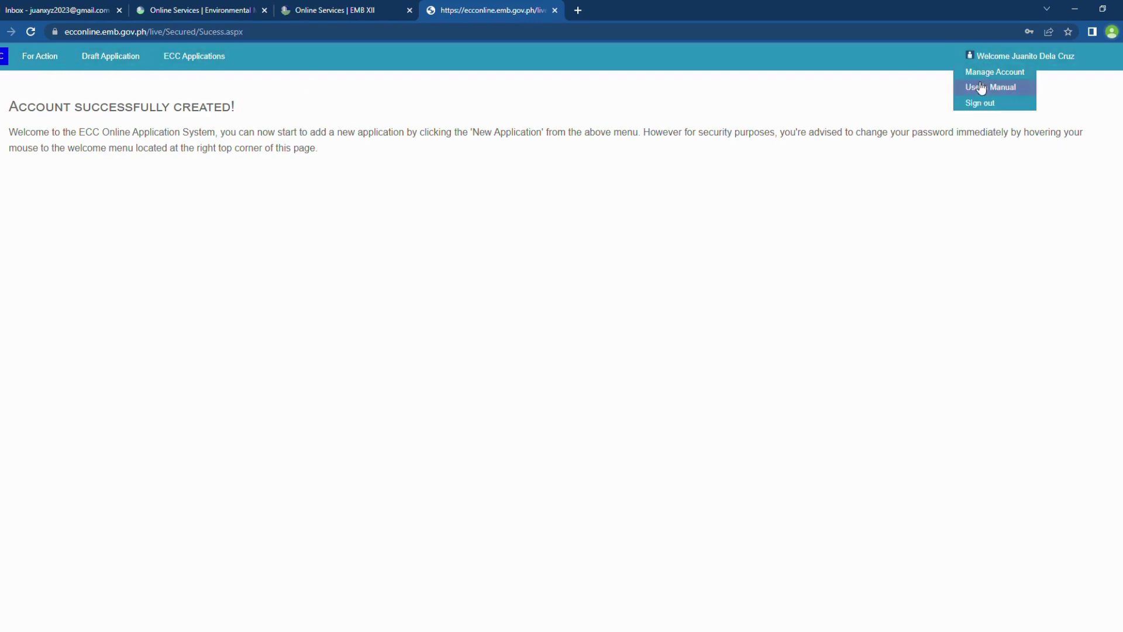